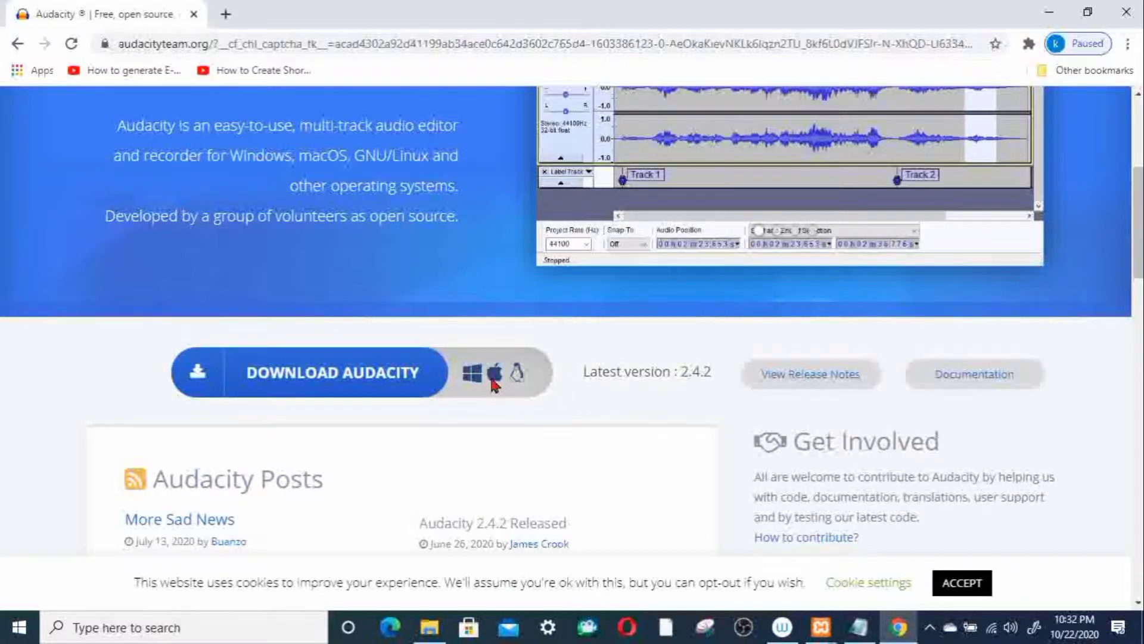
Step: Download the Audacity 2.4.2 Windows installer from the official site through its FossHub download page
{"action": "left_click", "coordinate": [327, 373]}
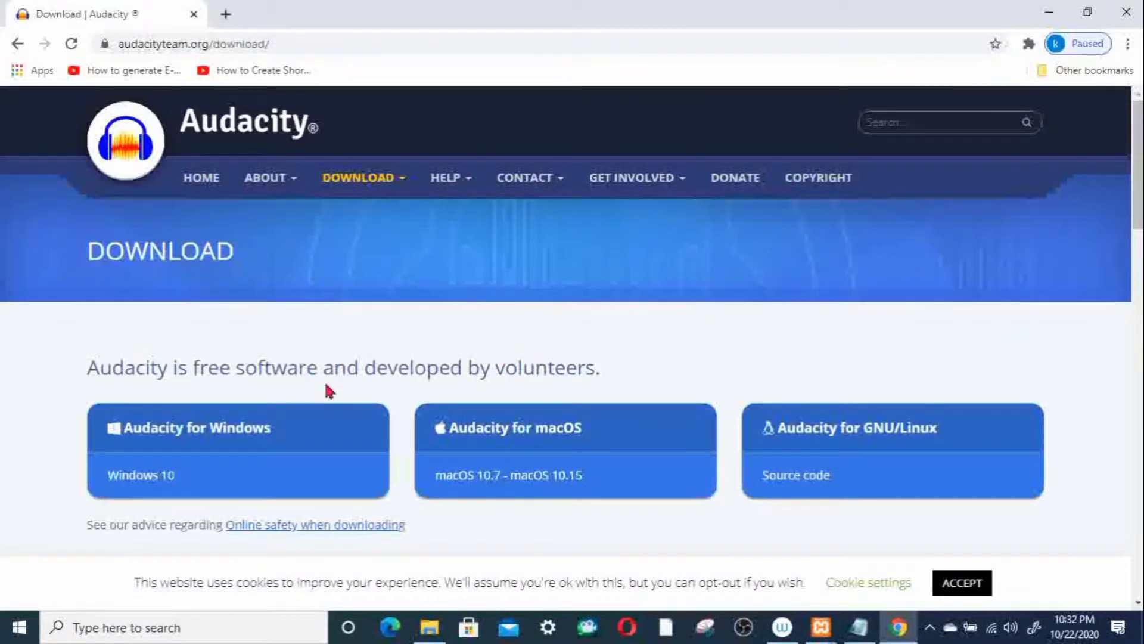
{"action": "left_click", "coordinate": [231, 459]}
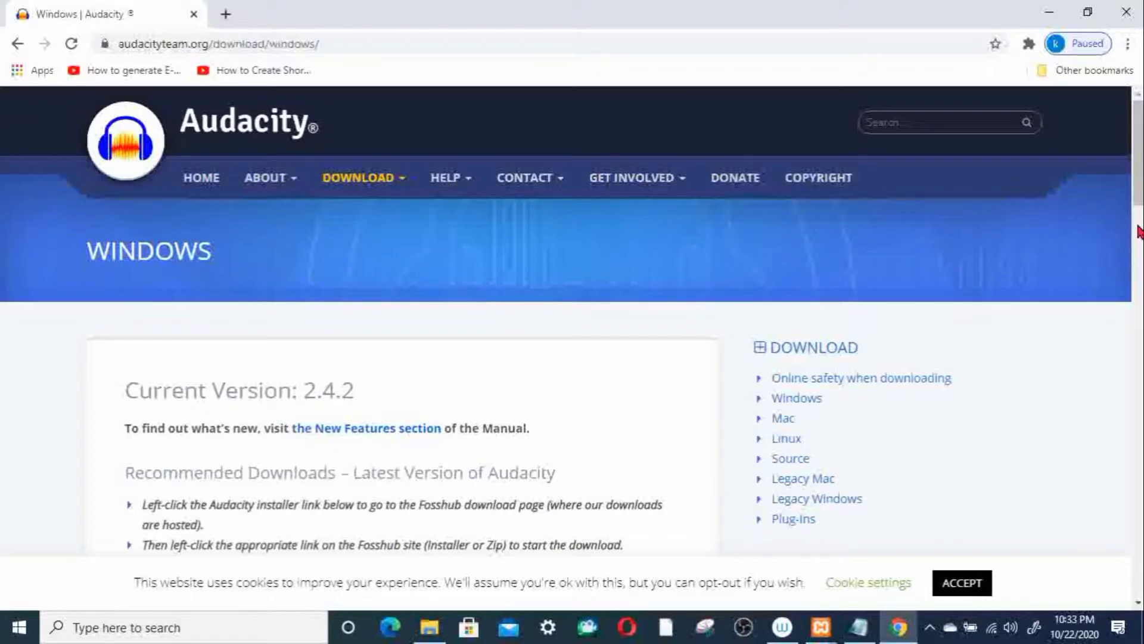
{"action": "scroll", "coordinate": [1138, 234], "scroll_direction": "down", "scroll_amount": 5}
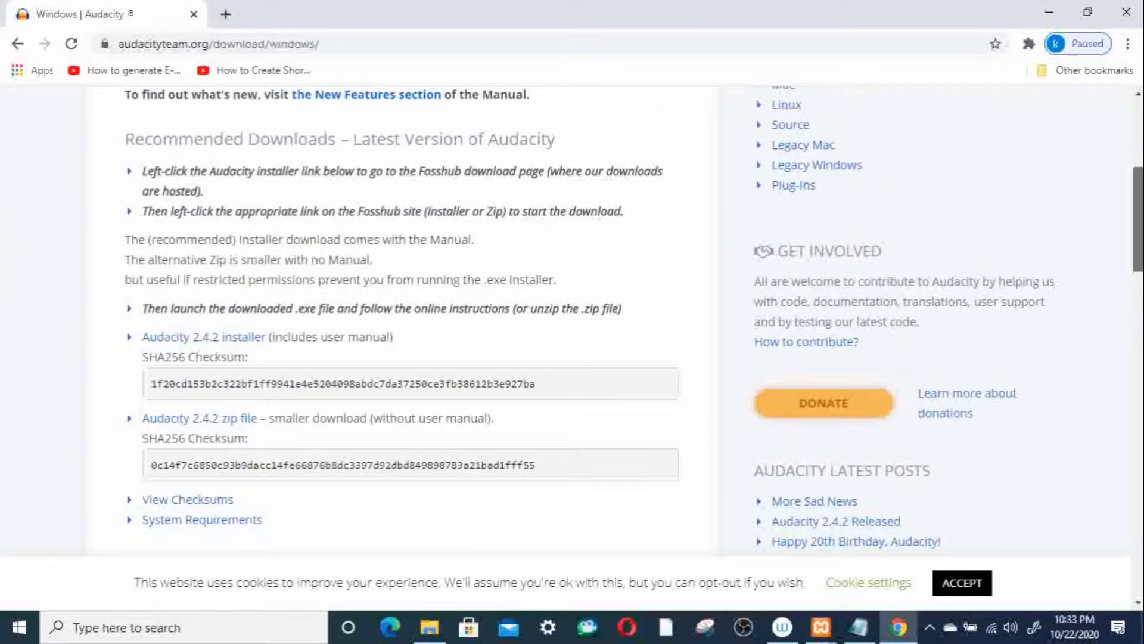
{"action": "scroll", "coordinate": [1138, 239], "scroll_direction": "down", "scroll_amount": 1}
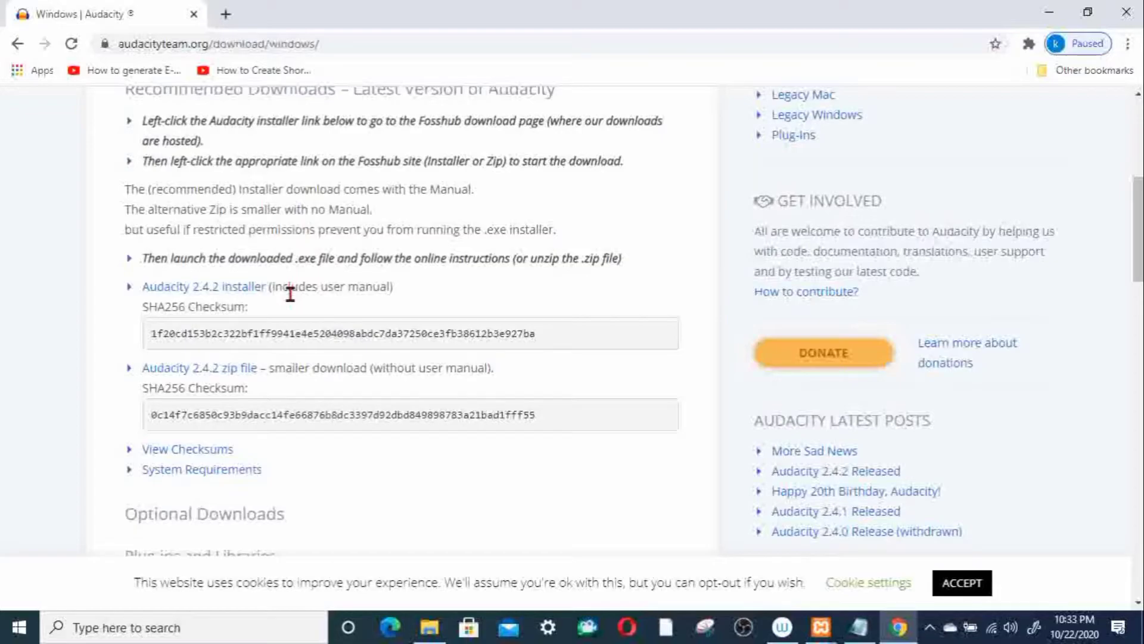
{"action": "left_click", "coordinate": [226, 290]}
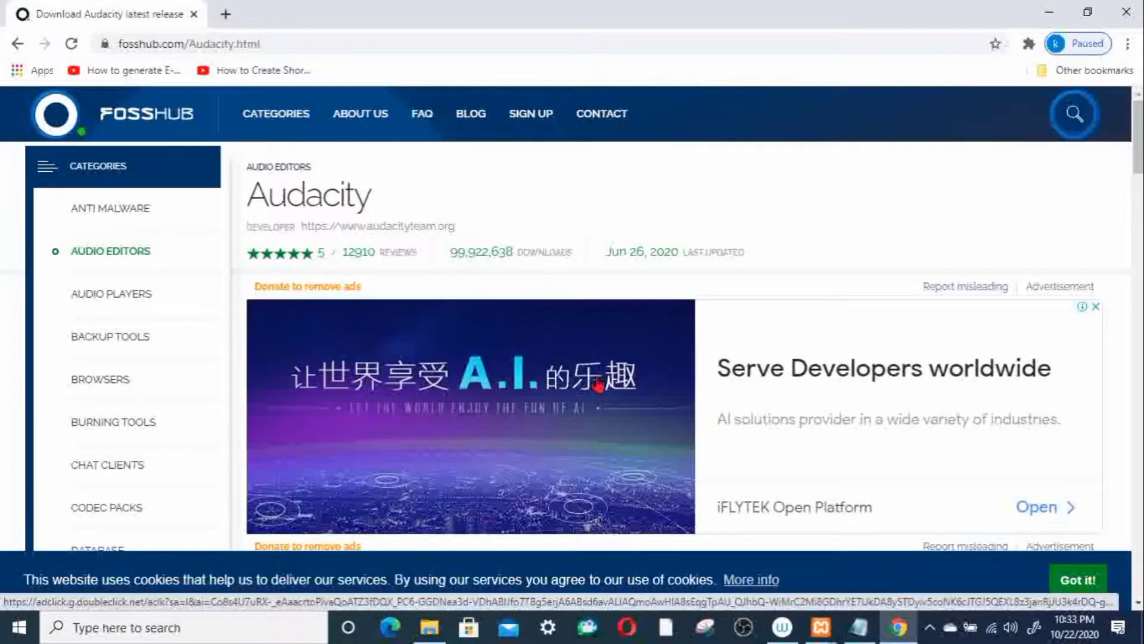
{"action": "scroll", "coordinate": [882, 183], "scroll_direction": "down", "scroll_amount": 6}
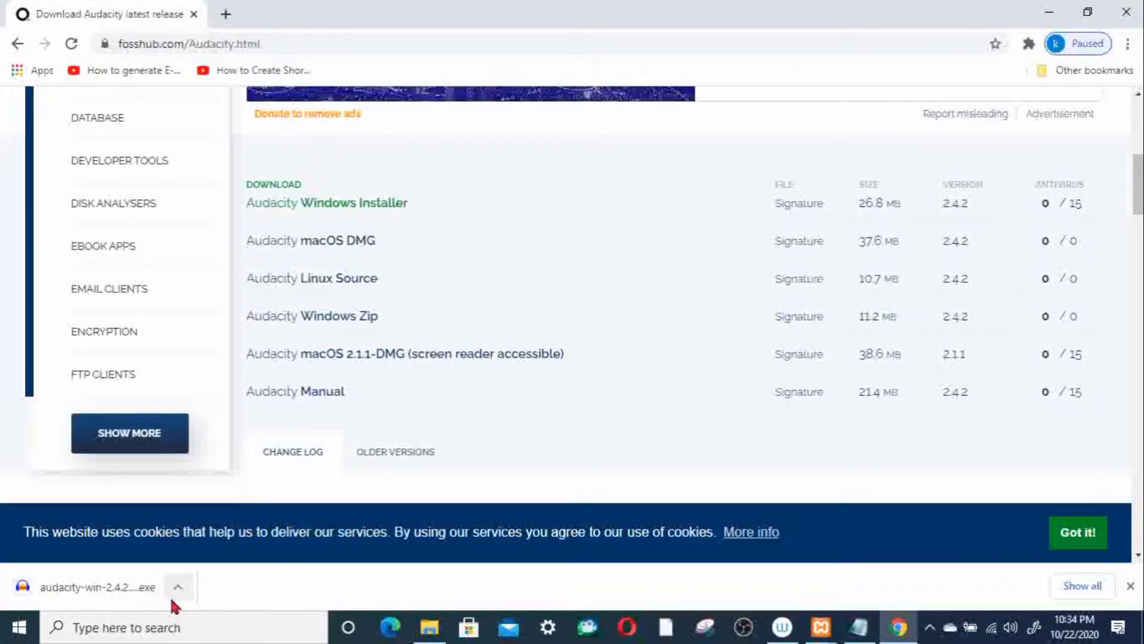
Step: Run the downloaded Audacity installer with English as the setup language and proceed through the setup wizard
{"action": "left_click", "coordinate": [133, 591]}
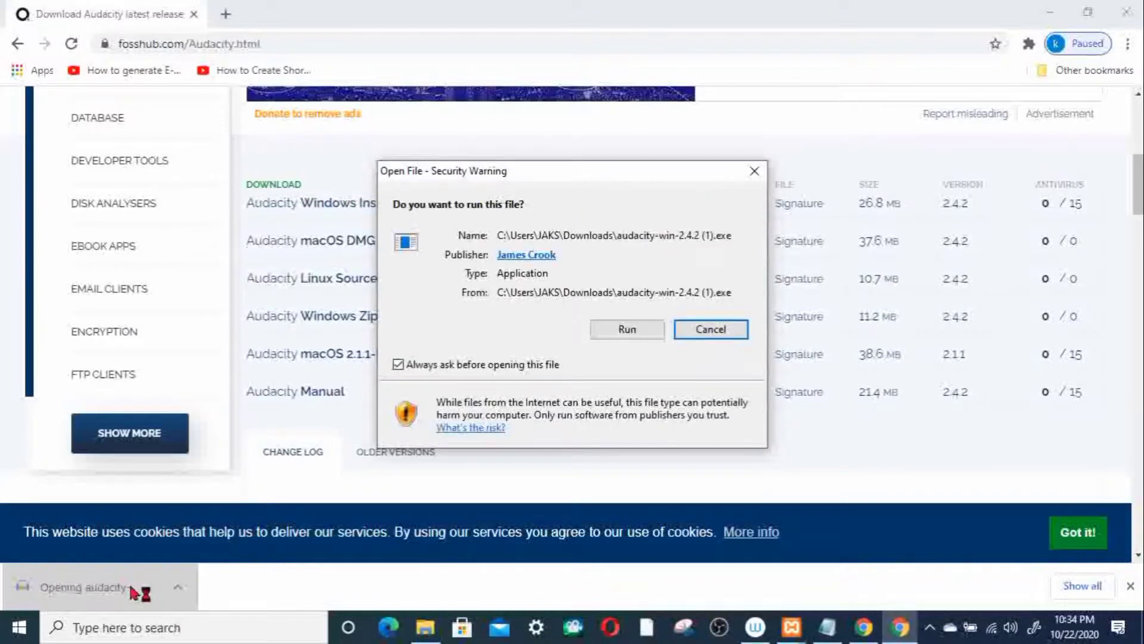
{"action": "left_click", "coordinate": [627, 330]}
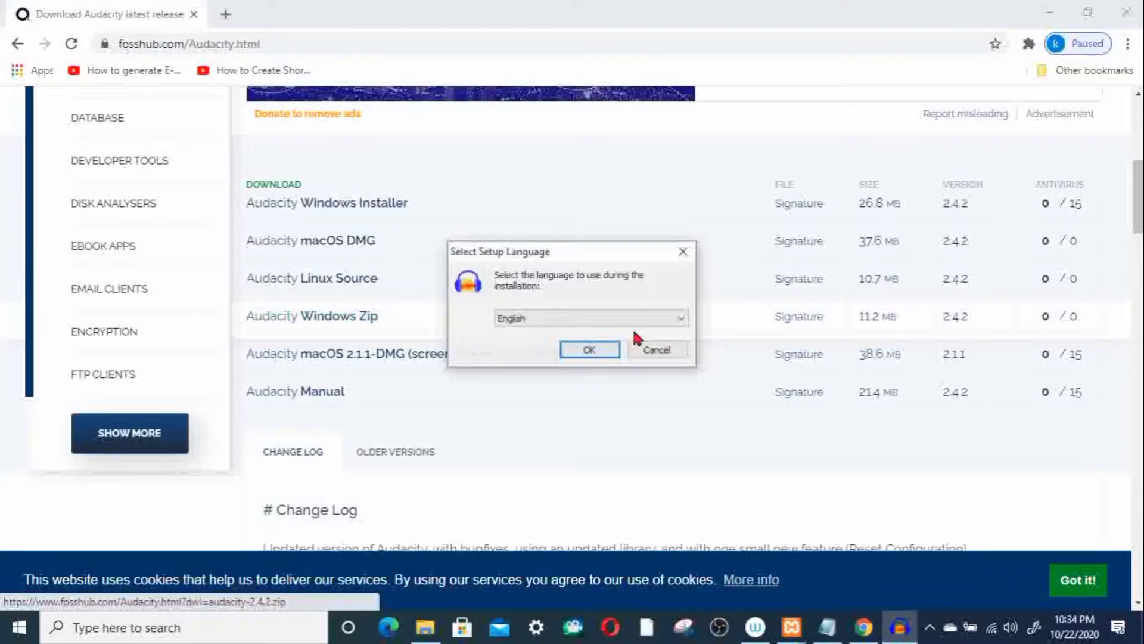
{"action": "left_click", "coordinate": [582, 353]}
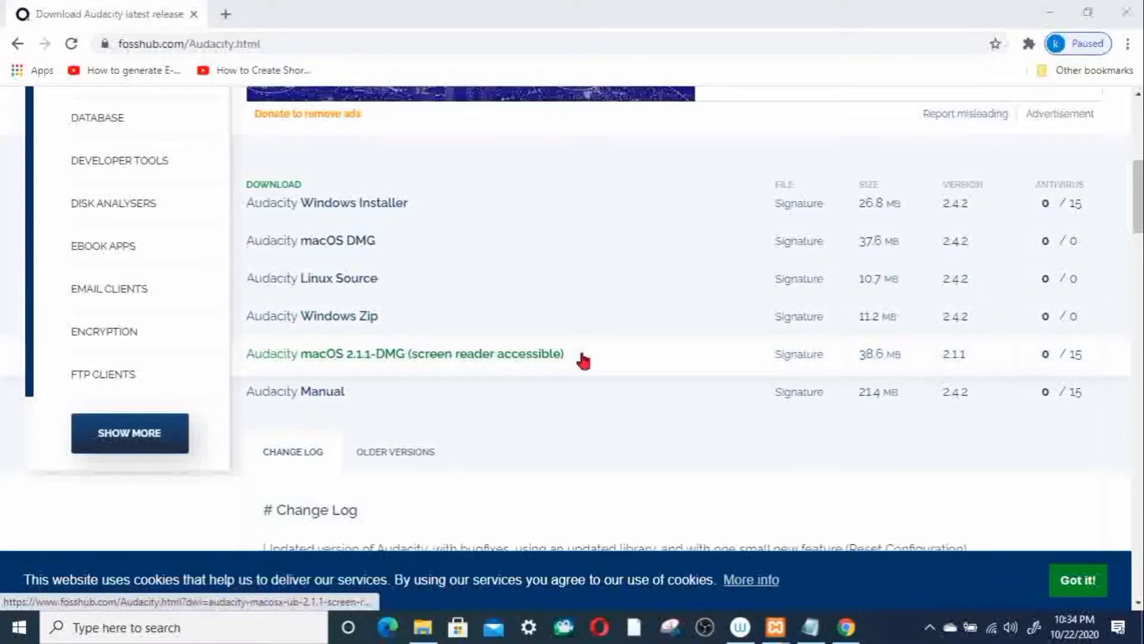
{"action": "left_click", "coordinate": [662, 443]}
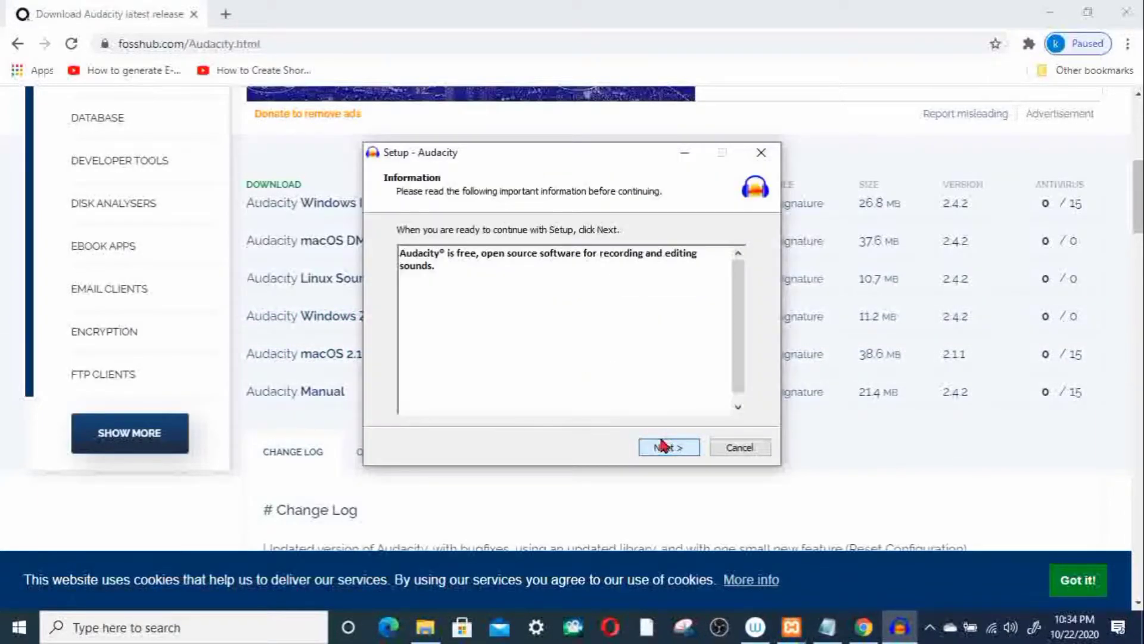
{"action": "left_click", "coordinate": [687, 451]}
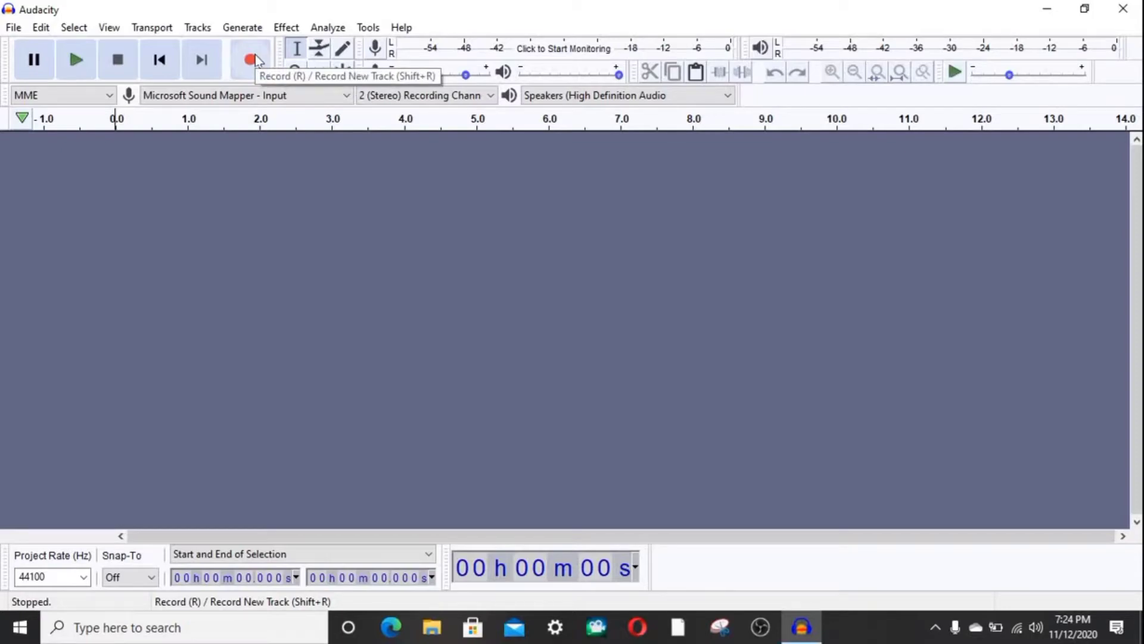
Step: Record a voice clip about 12 seconds long on a new stereo track in Audacity
{"action": "left_click", "coordinate": [251, 59]}
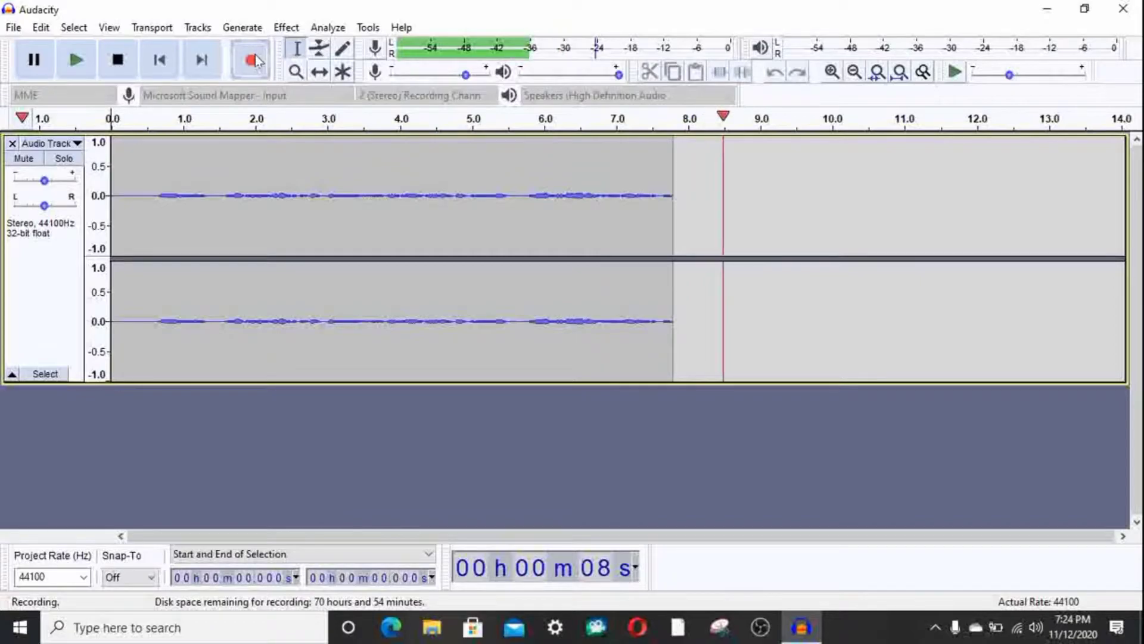
{"action": "key", "text": "space"}
Step: Capture a noise profile for Noise Reduction from about the first 0.6 seconds of the recording
{"action": "left_click_drag", "start_coordinate": [113, 195], "coordinate": [152, 195]}
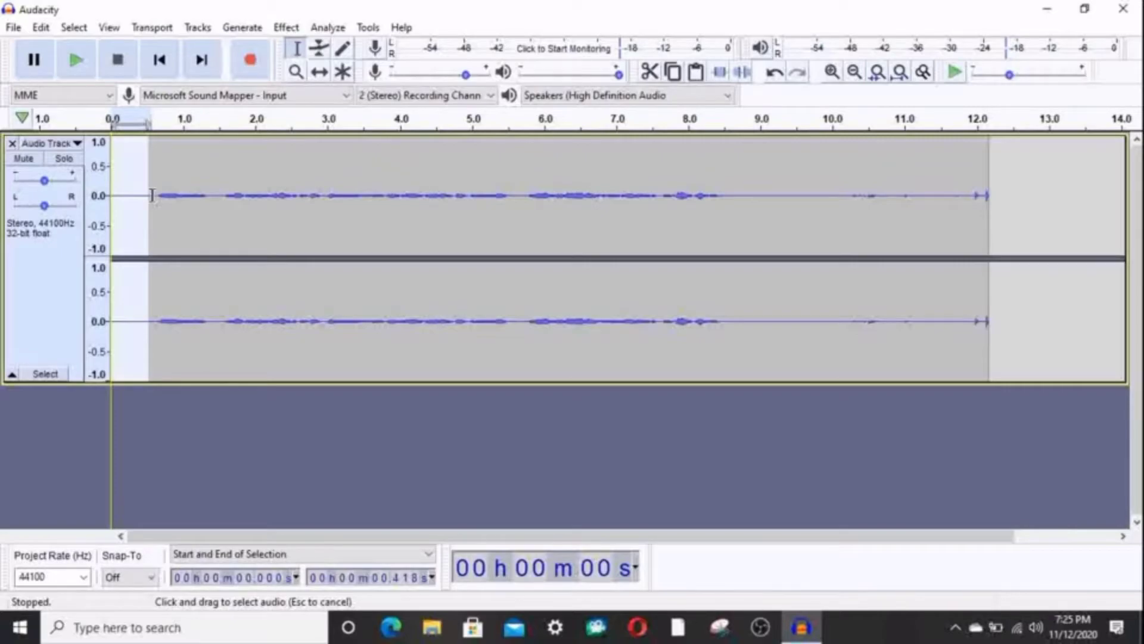
{"action": "left_click_drag", "start_coordinate": [152, 195], "coordinate": [153, 199]}
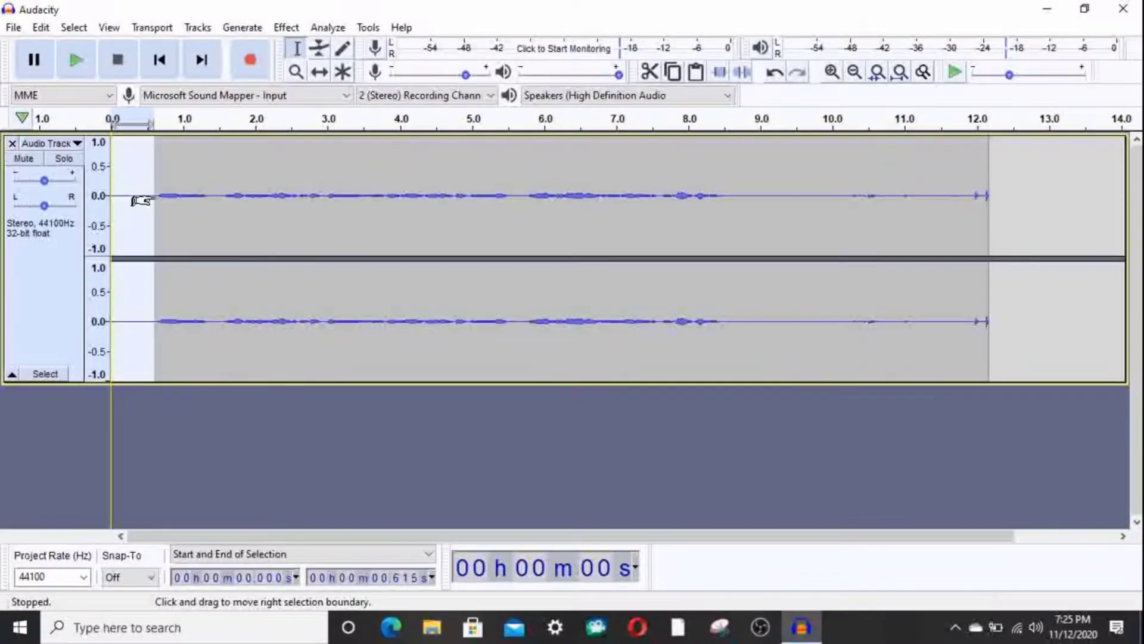
{"action": "left_click", "coordinate": [286, 27]}
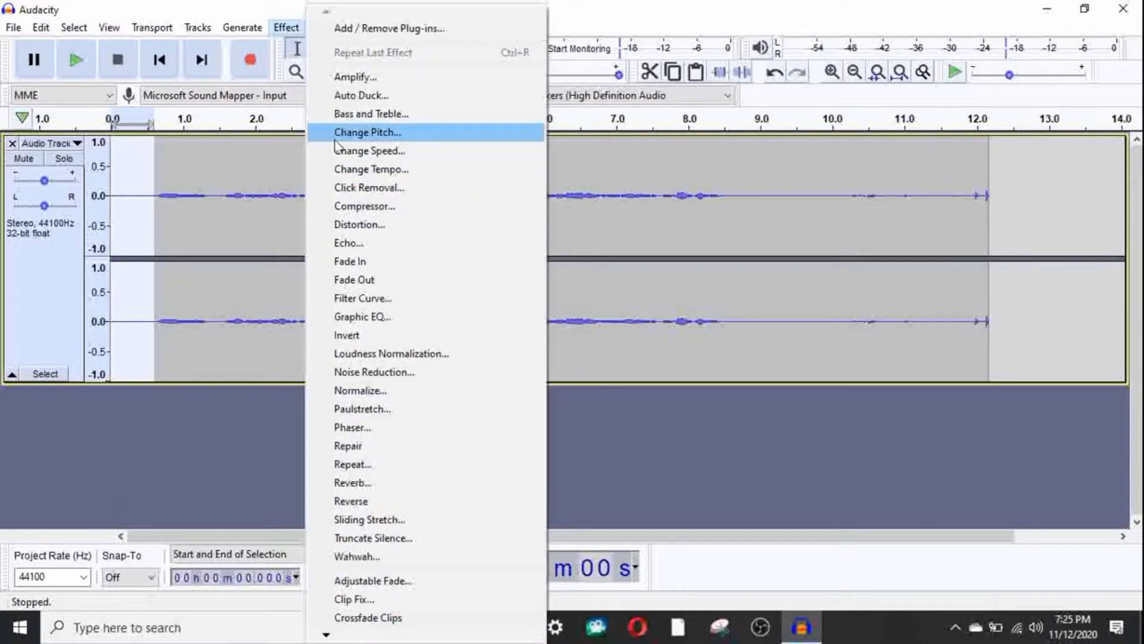
{"action": "left_click", "coordinate": [397, 373]}
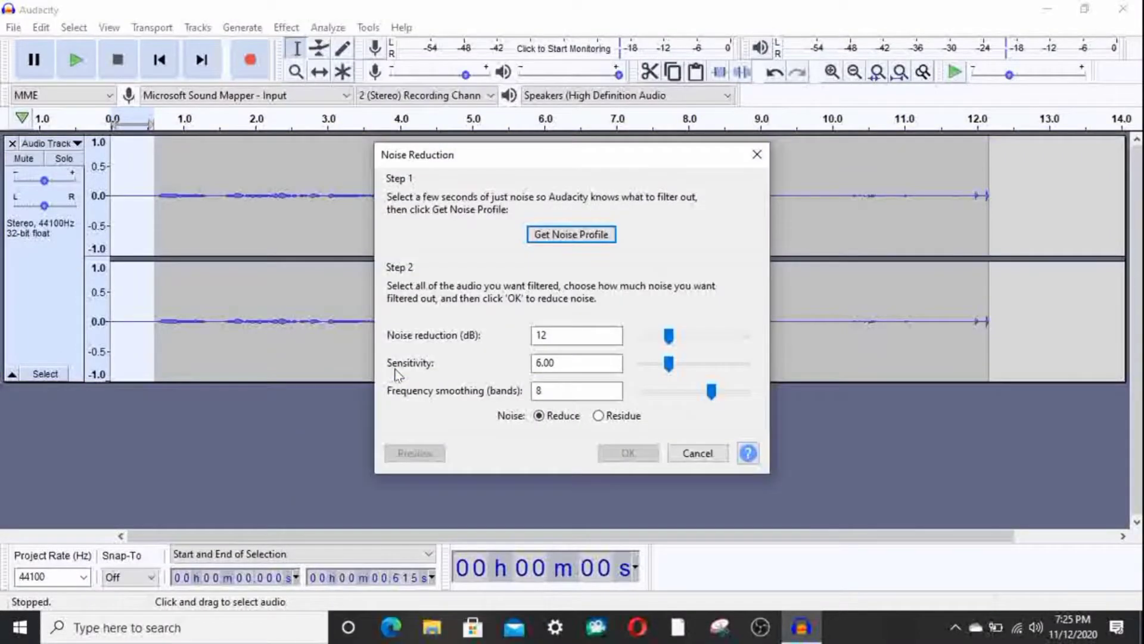
{"action": "left_click", "coordinate": [586, 237]}
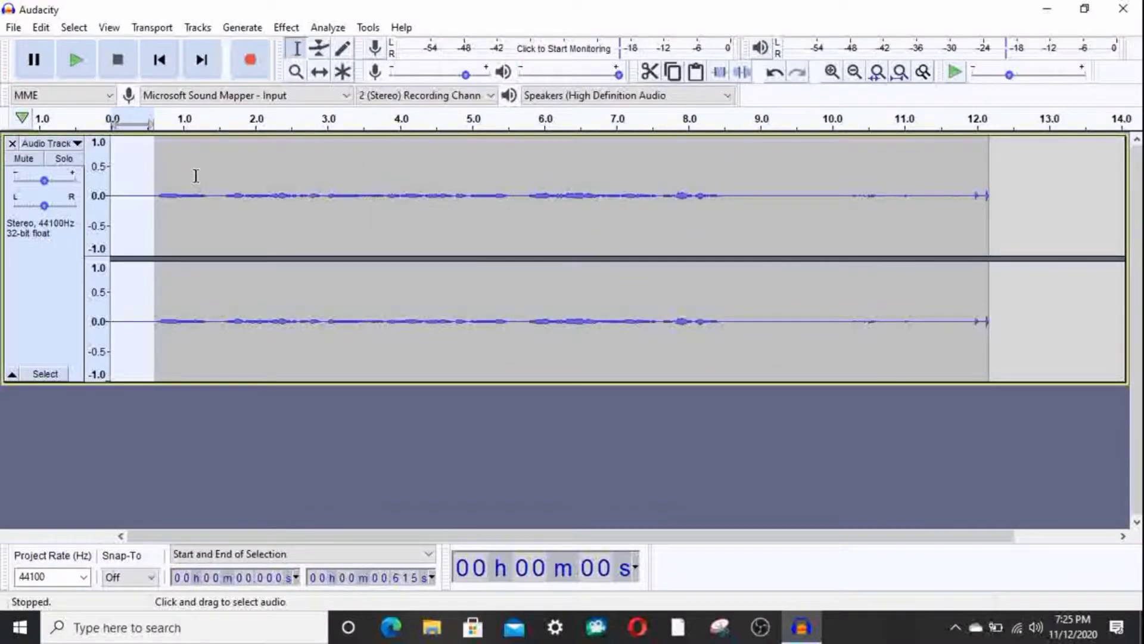
Step: Apply Noise Reduction to the entire recording with 12 dB reduction, sensitivity 6.00 and frequency smoothing of 8 bands
{"action": "key", "text": "ctrl+a"}
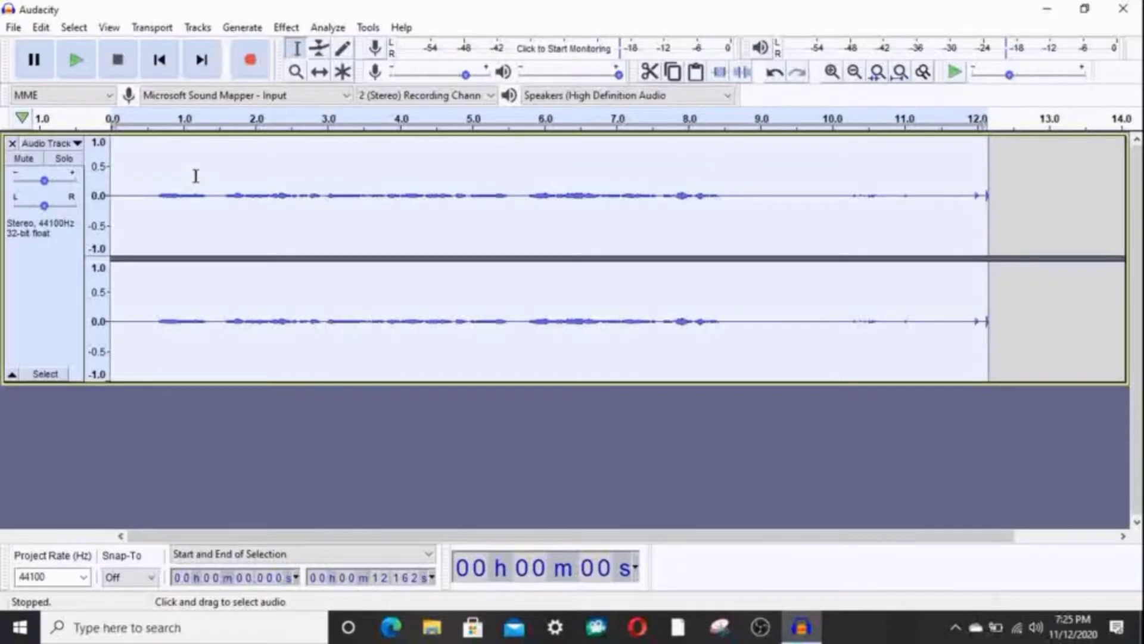
{"action": "left_click", "coordinate": [289, 26]}
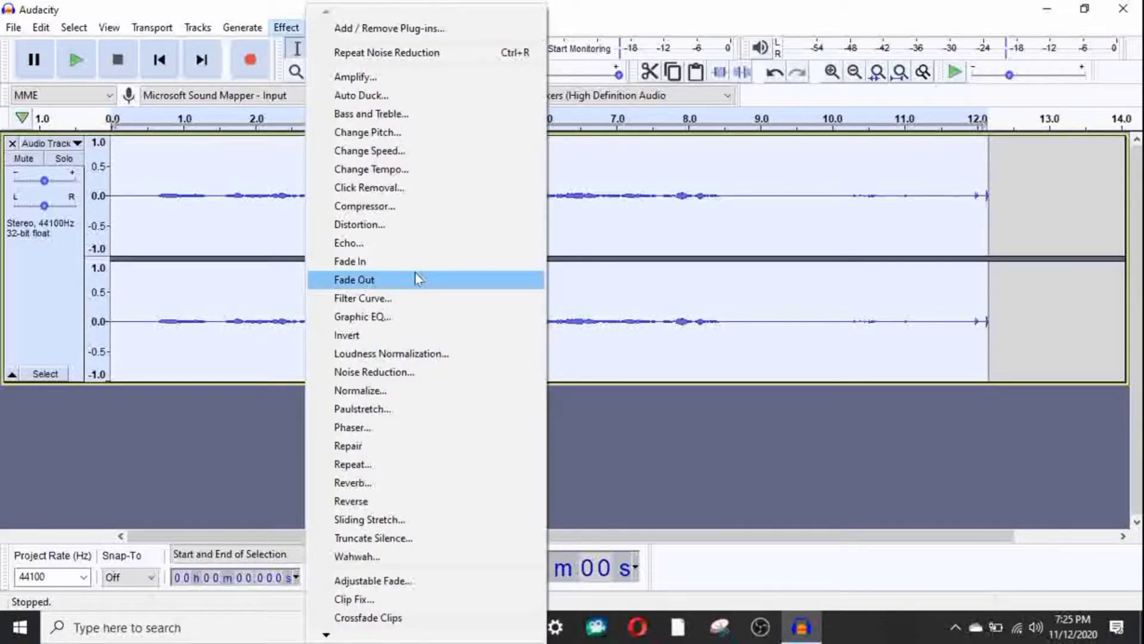
{"action": "left_click", "coordinate": [399, 371]}
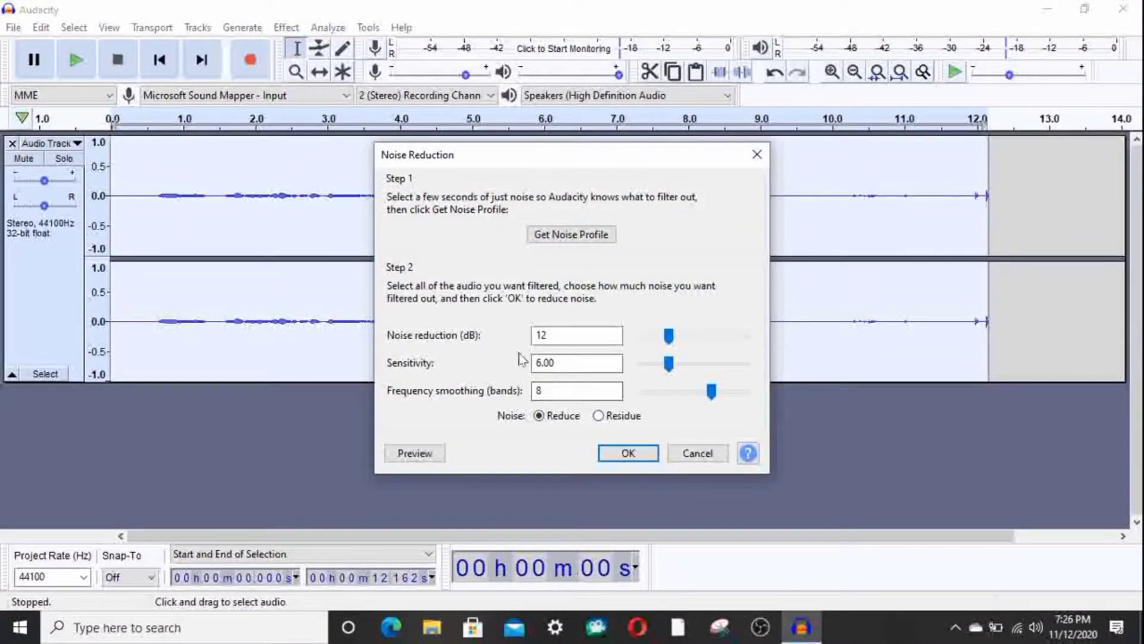
{"action": "left_click", "coordinate": [628, 453]}
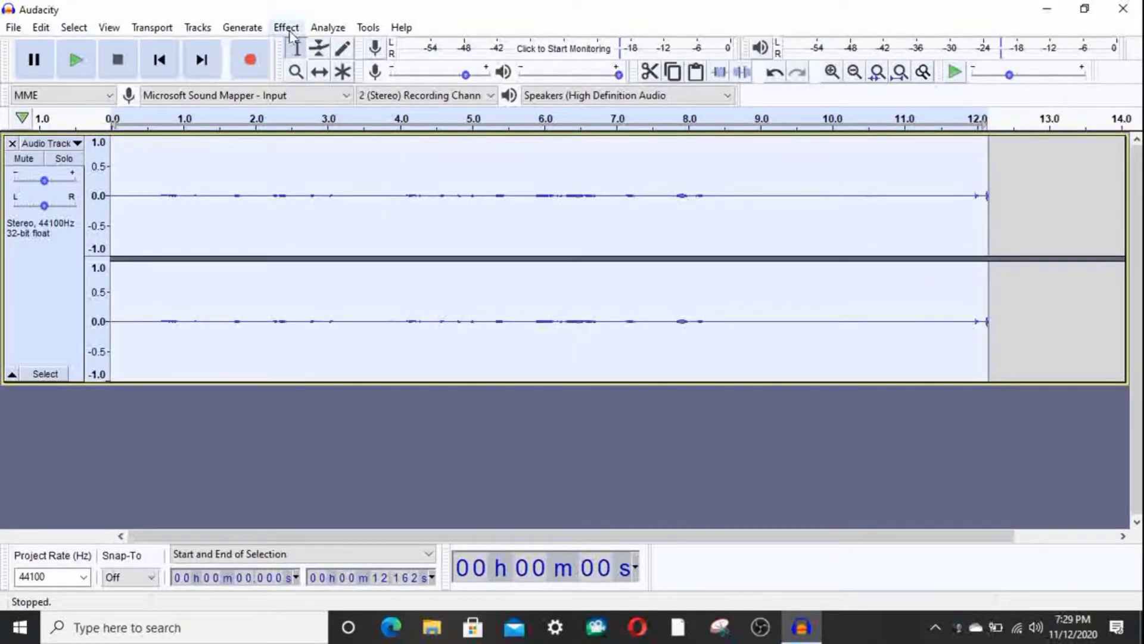
Step: Amplify the whole recording by 20.839 dB with clipping allowed, and play back its opening seconds
{"action": "left_click", "coordinate": [286, 28]}
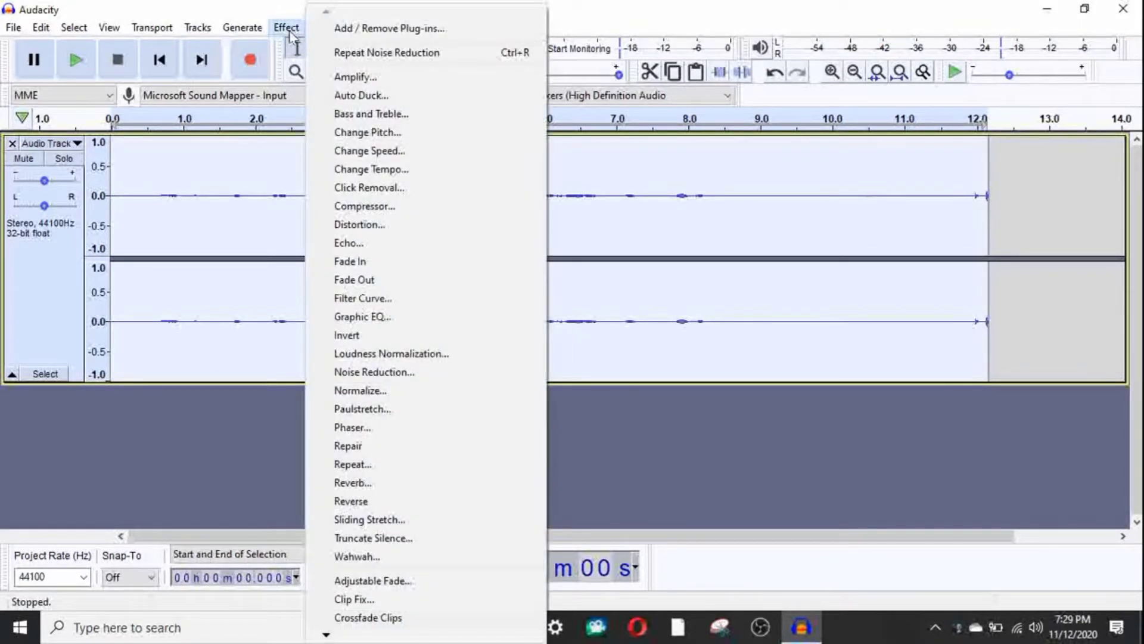
{"action": "left_click", "coordinate": [400, 78]}
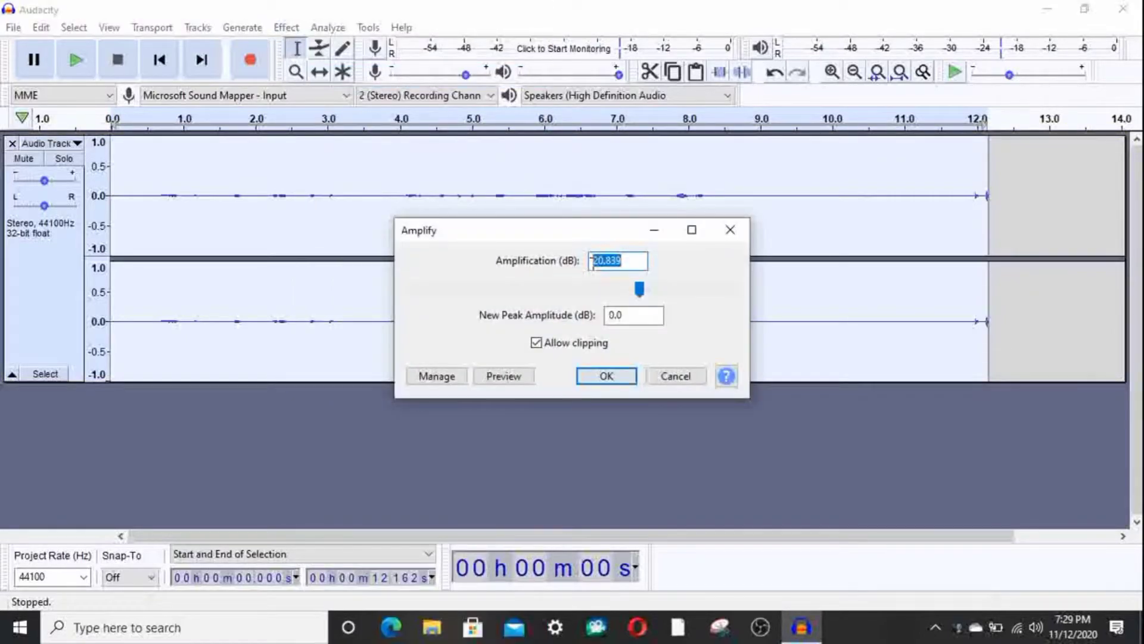
{"action": "left_click", "coordinate": [611, 381]}
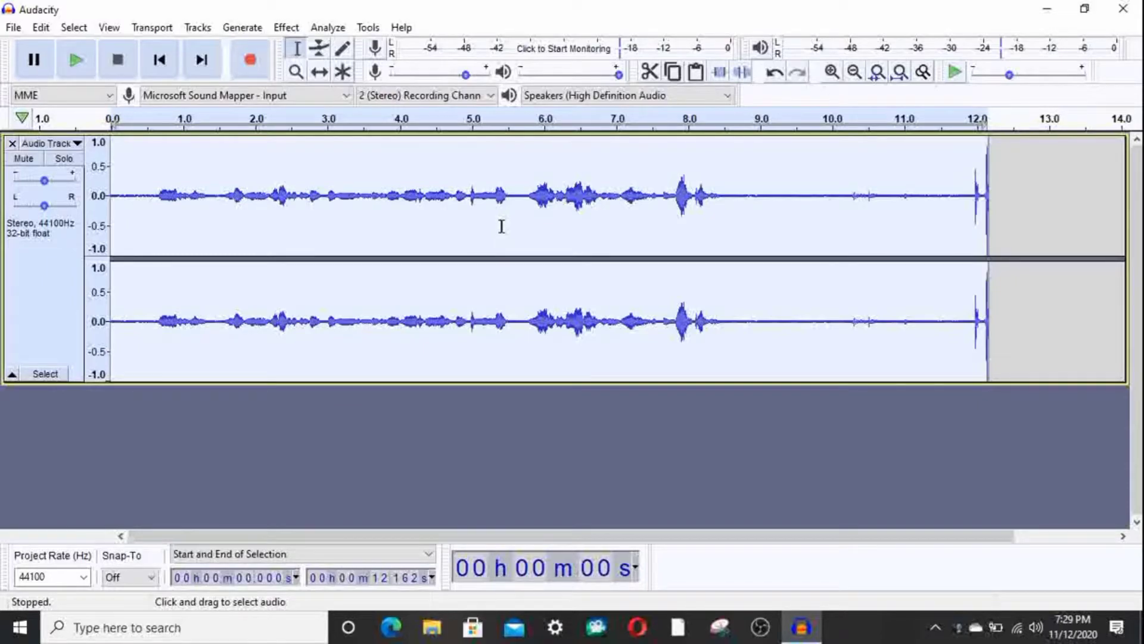
{"action": "left_click", "coordinate": [78, 60]}
{"action": "key", "text": "p"}
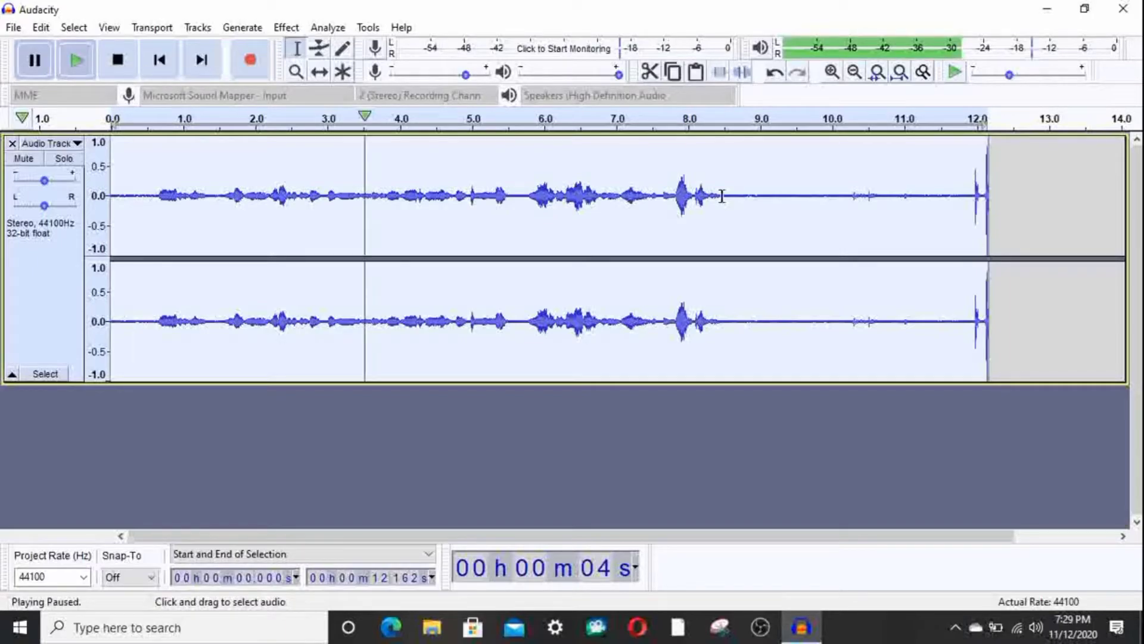
Step: Delete the silent stretch from about 8.5 to 11.9 seconds and the silence before the first words, and play the trimmed recording
{"action": "left_click_drag", "start_coordinate": [722, 197], "coordinate": [969, 212]}
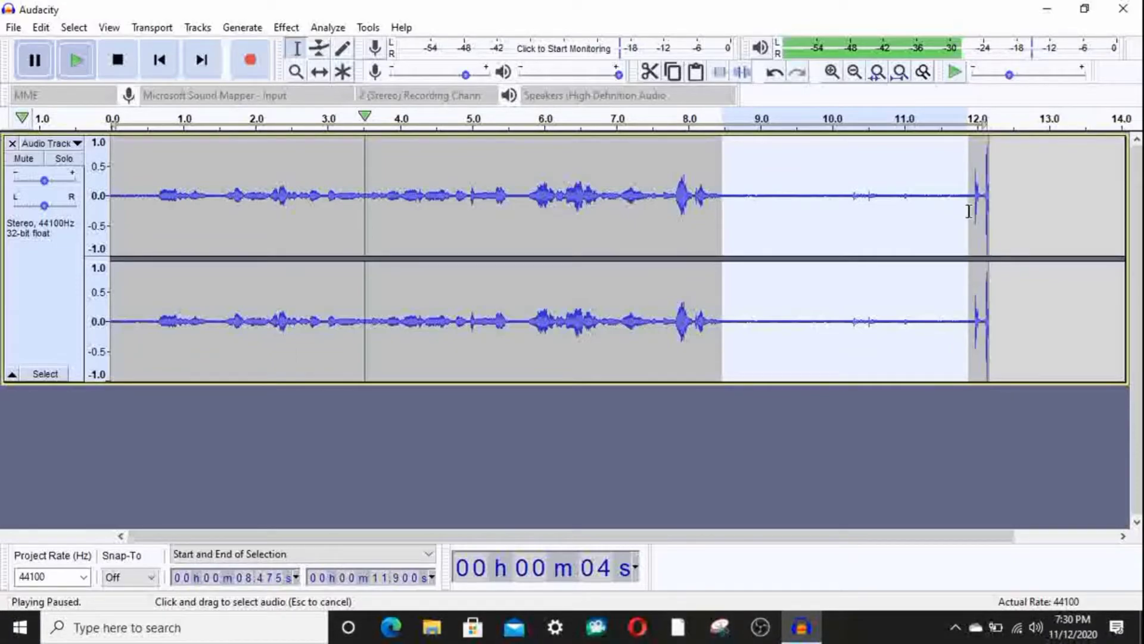
{"action": "key", "text": "Delete"}
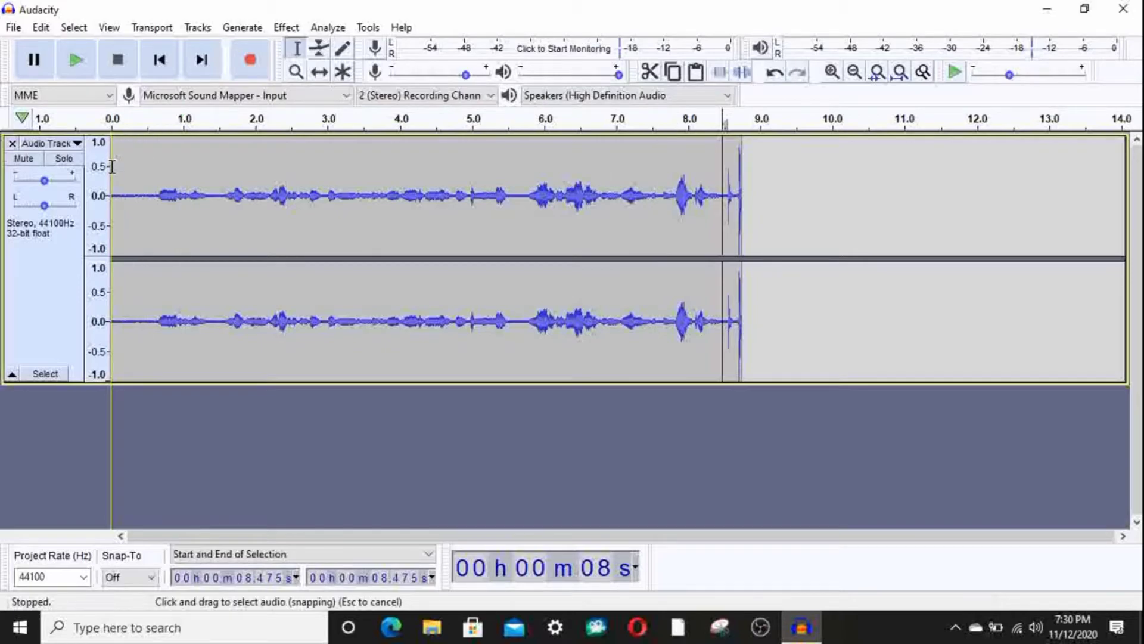
{"action": "left_click_drag", "start_coordinate": [112, 169], "coordinate": [164, 177]}
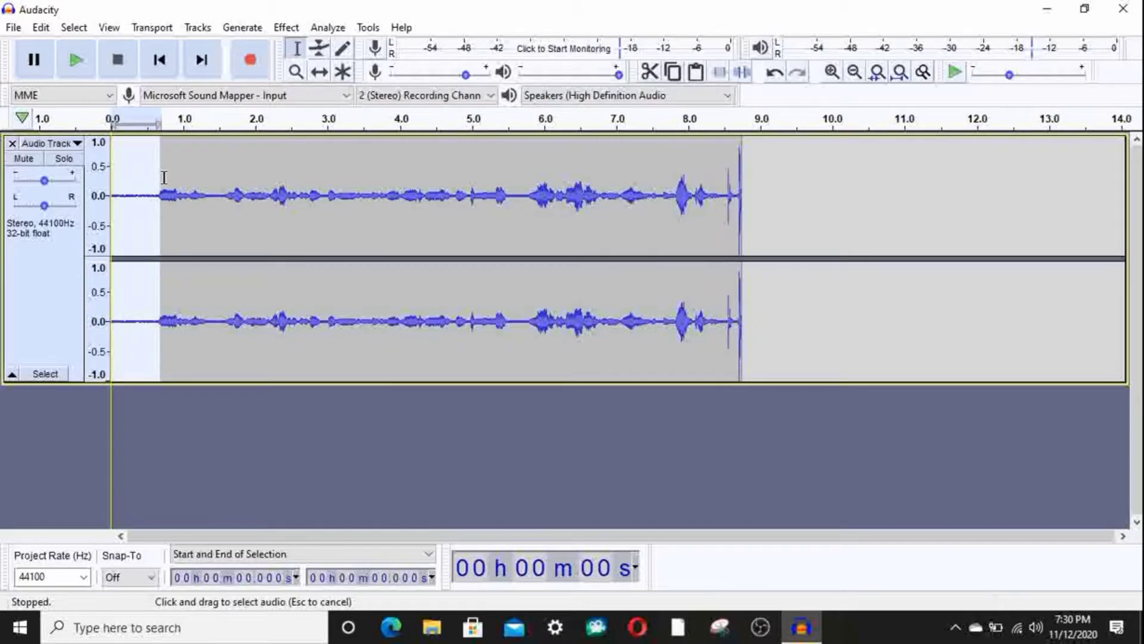
{"action": "key", "text": "Delete"}
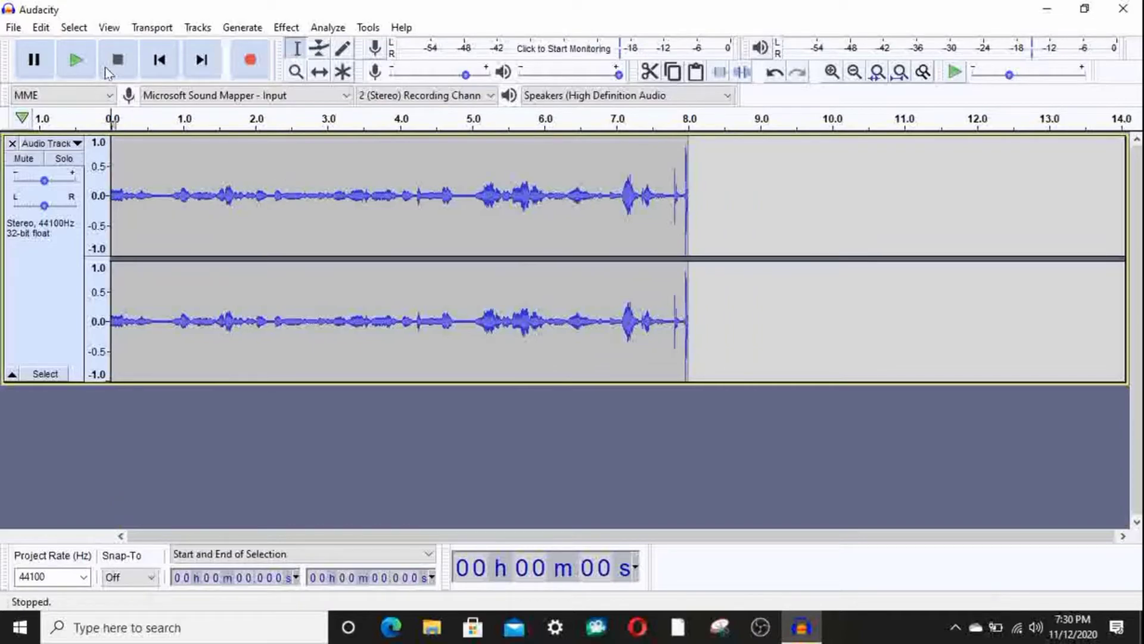
{"action": "left_click", "coordinate": [78, 61]}
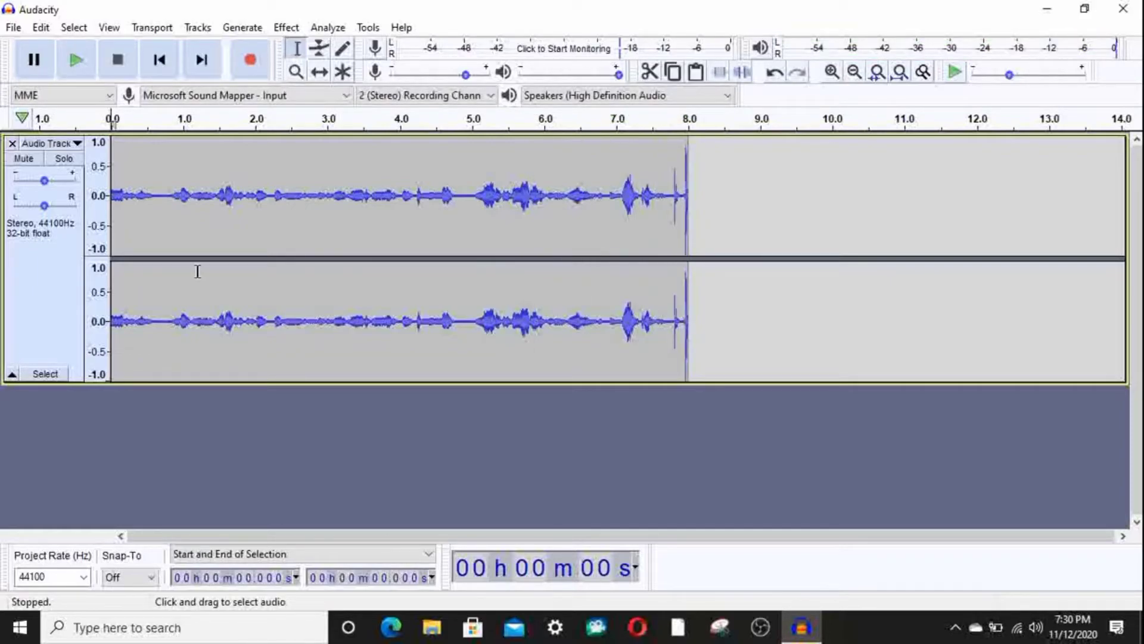
Step: Export the recording as an MP3 named "sa" on the Desktop with standard 170-210 kbps quality and blank metadata tags
{"action": "left_click", "coordinate": [13, 27]}
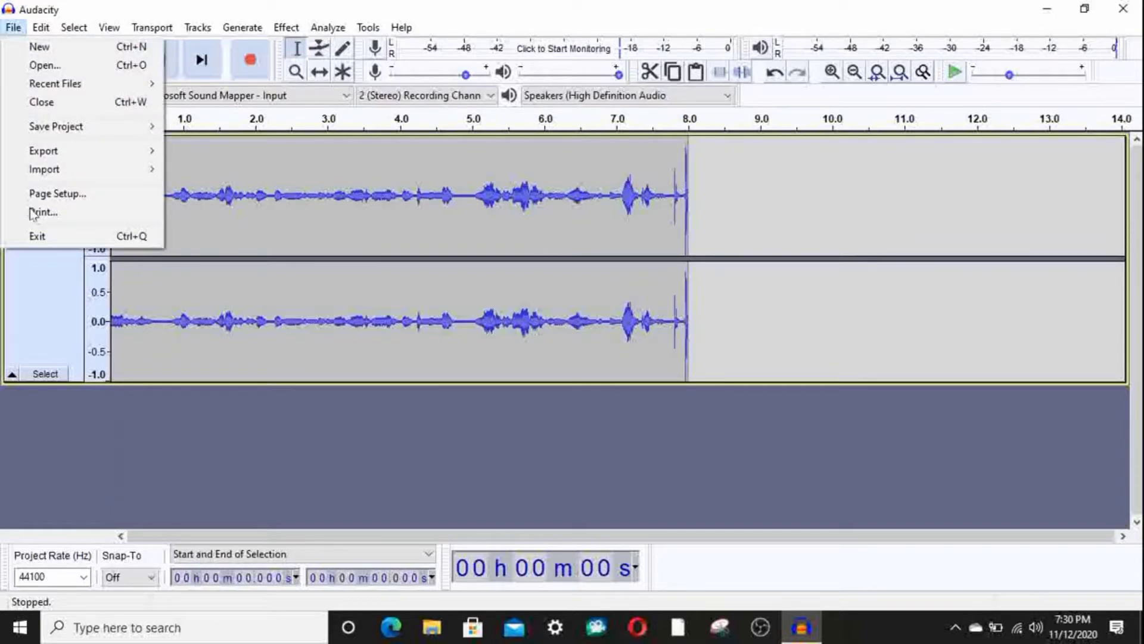
{"action": "mouse_move", "coordinate": [35, 157]}
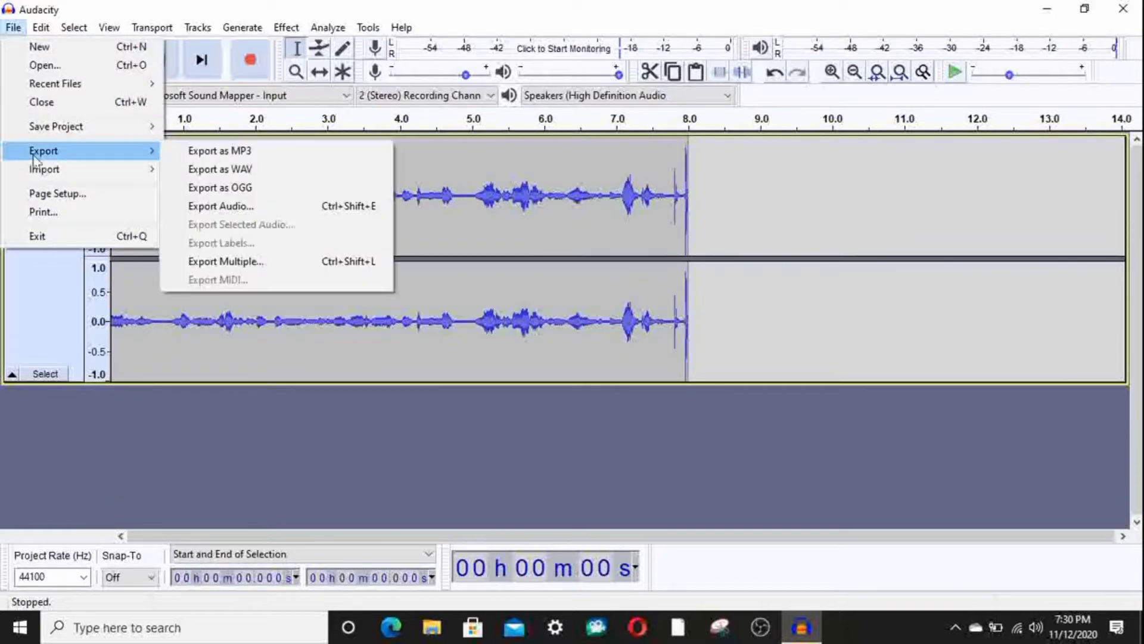
{"action": "left_click", "coordinate": [304, 160]}
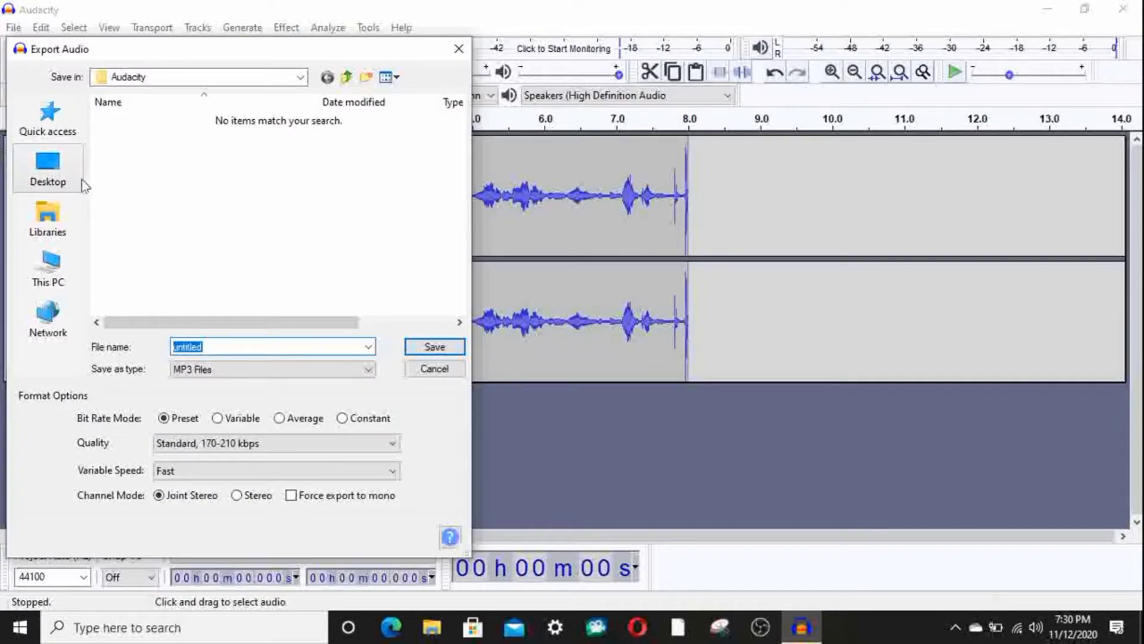
{"action": "left_click", "coordinate": [76, 182]}
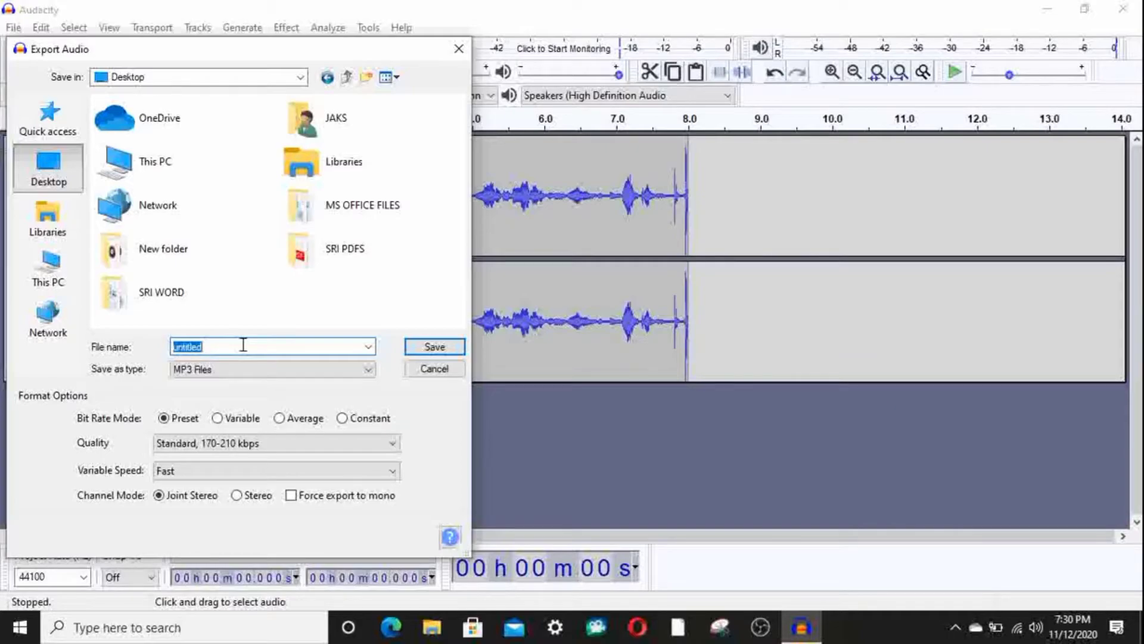
{"action": "type", "text": "sa"}
{"action": "left_click", "coordinate": [435, 347]}
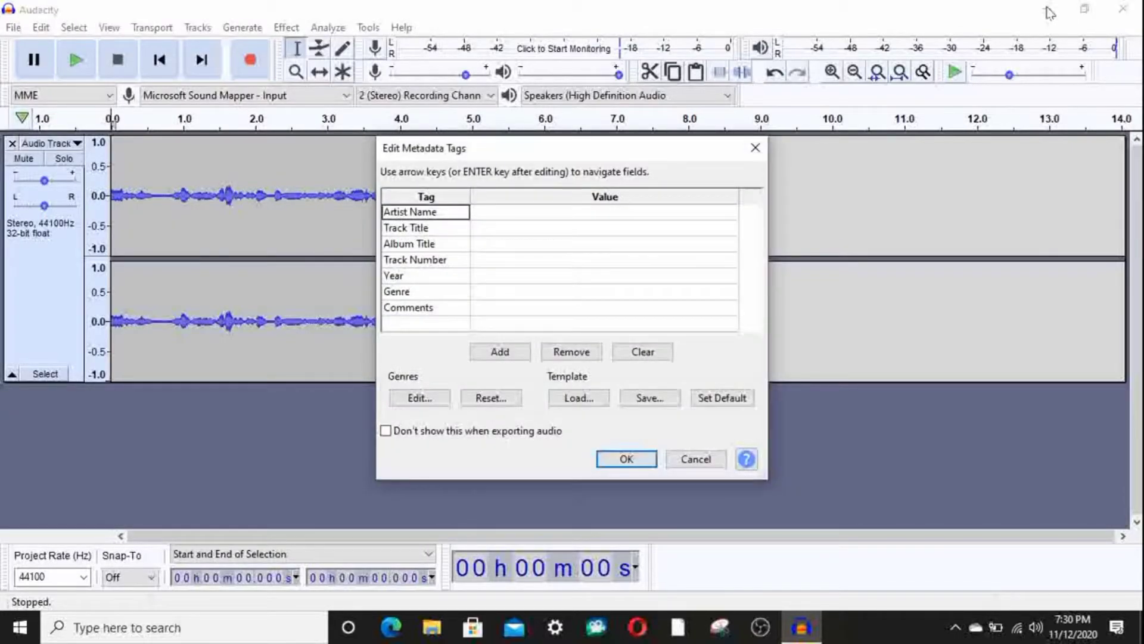
{"action": "left_click", "coordinate": [626, 459]}
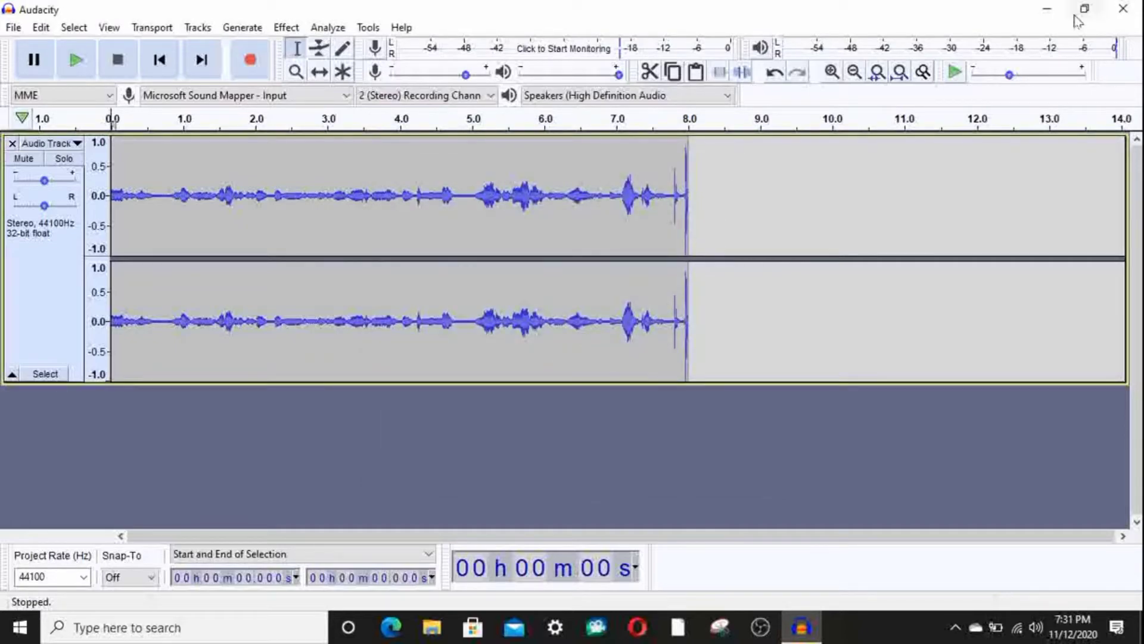
Step: Check the exported audio file on the desktop, with the Audacity window out of the way
{"action": "left_click", "coordinate": [1047, 8]}
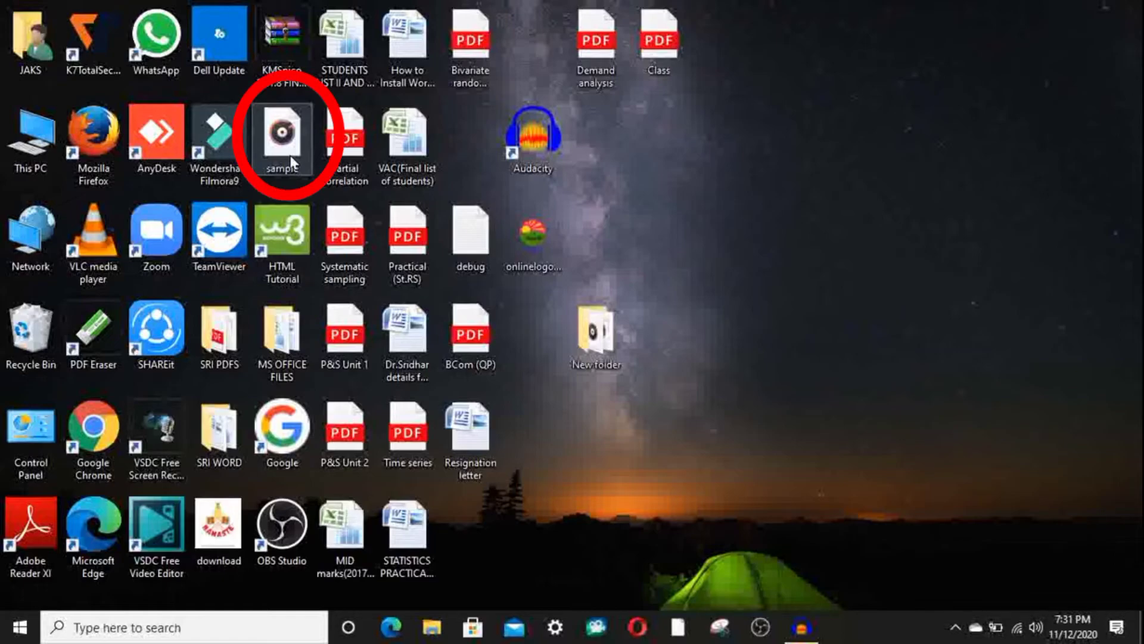
{"action": "mouse_move", "coordinate": [802, 625]}
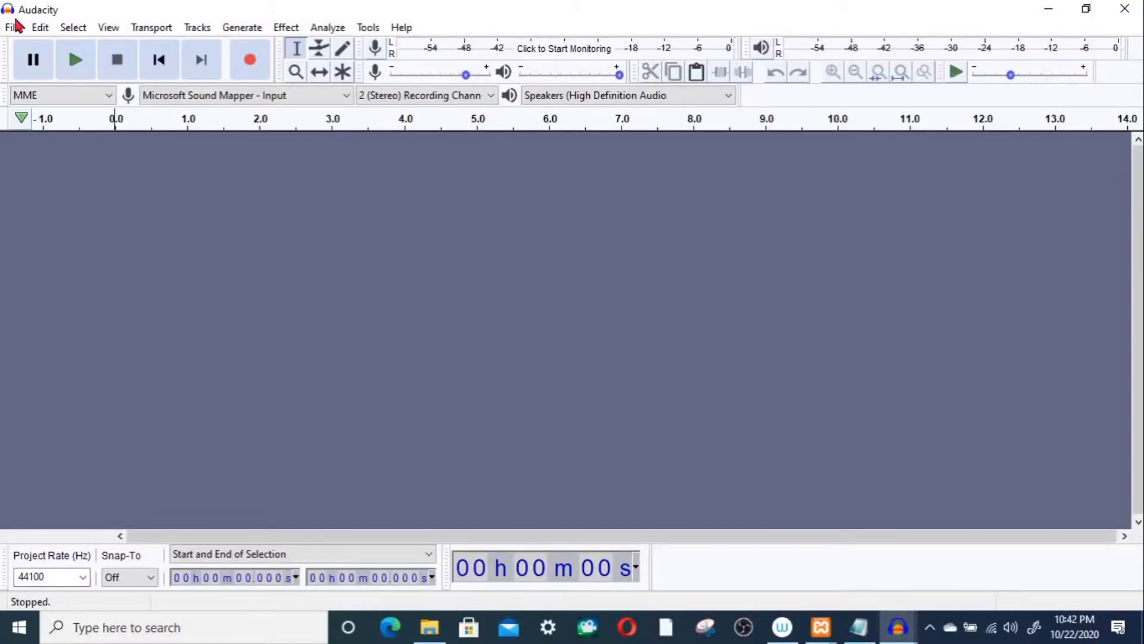
Step: Import the audio file "KineMaster_Audio_2020-10-20 18.28.51" from New folder into the empty project
{"action": "left_click", "coordinate": [14, 28]}
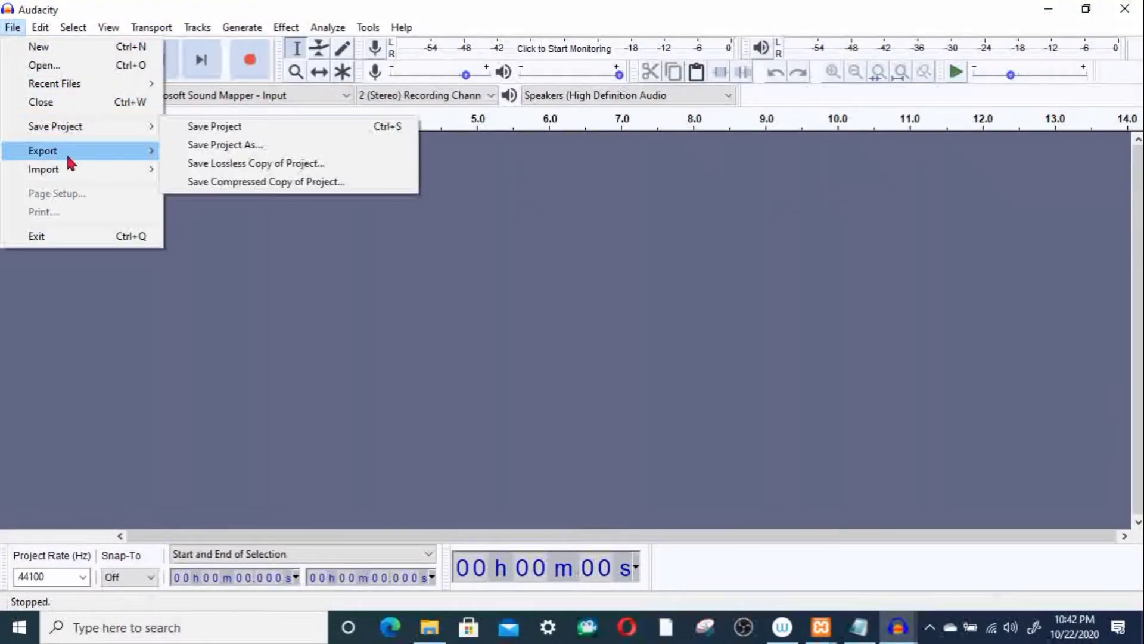
{"action": "mouse_move", "coordinate": [70, 172]}
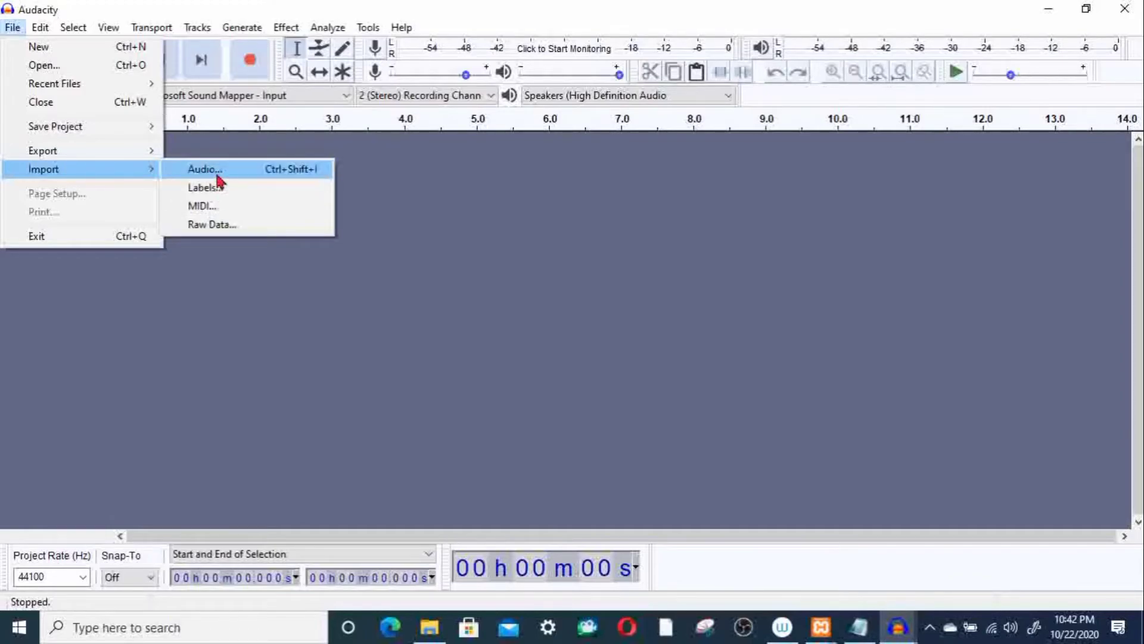
{"action": "left_click", "coordinate": [218, 176]}
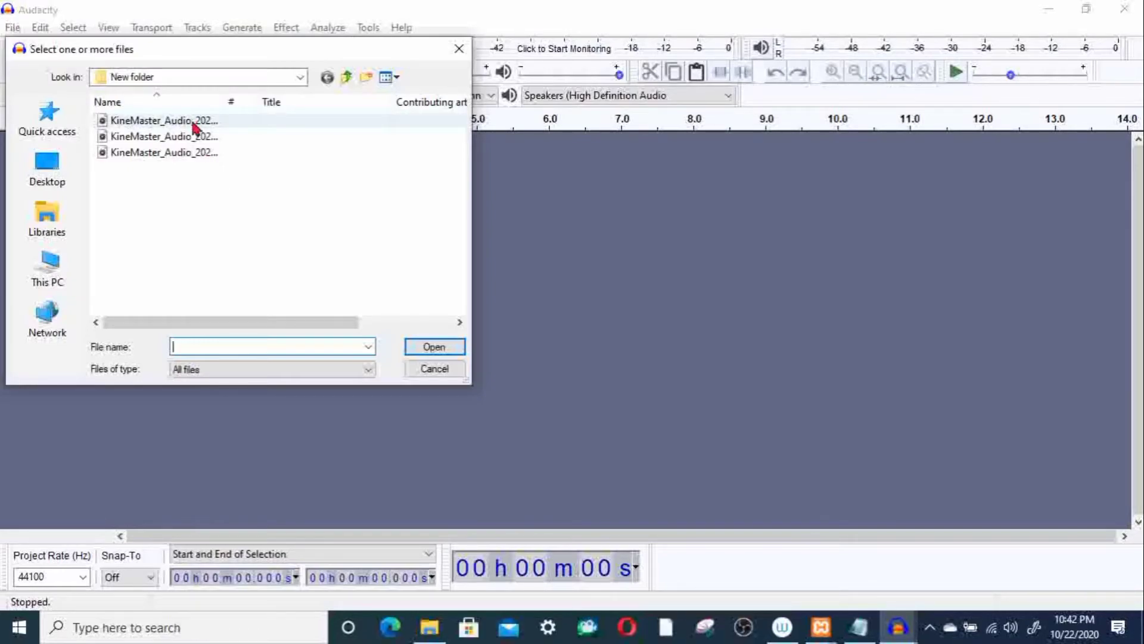
{"action": "left_click", "coordinate": [201, 139]}
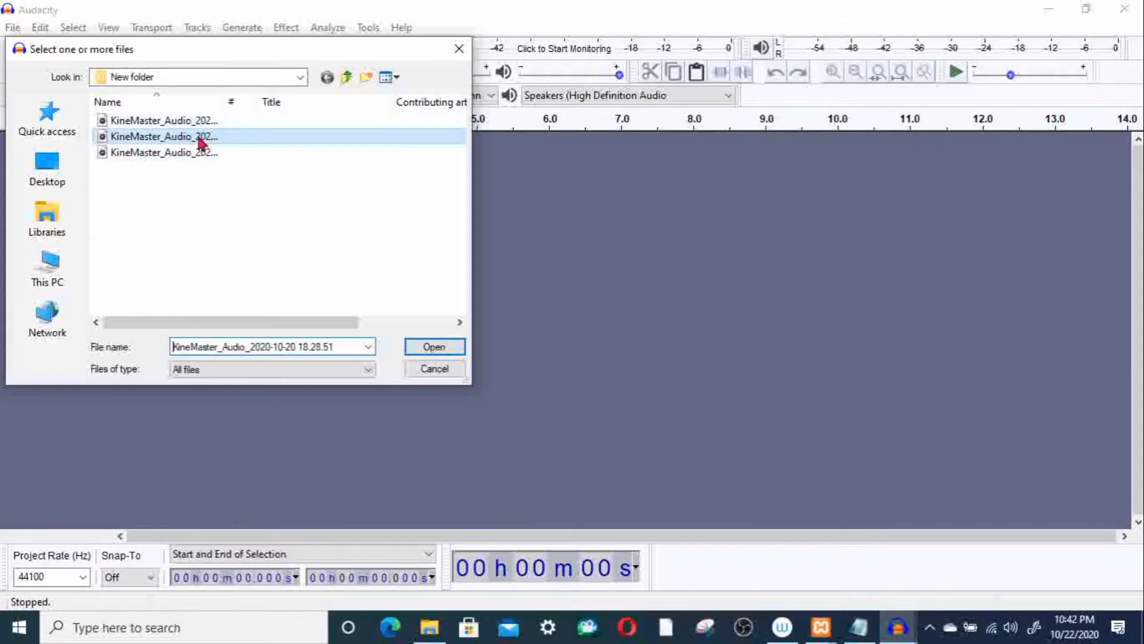
{"action": "double_click", "coordinate": [201, 139]}
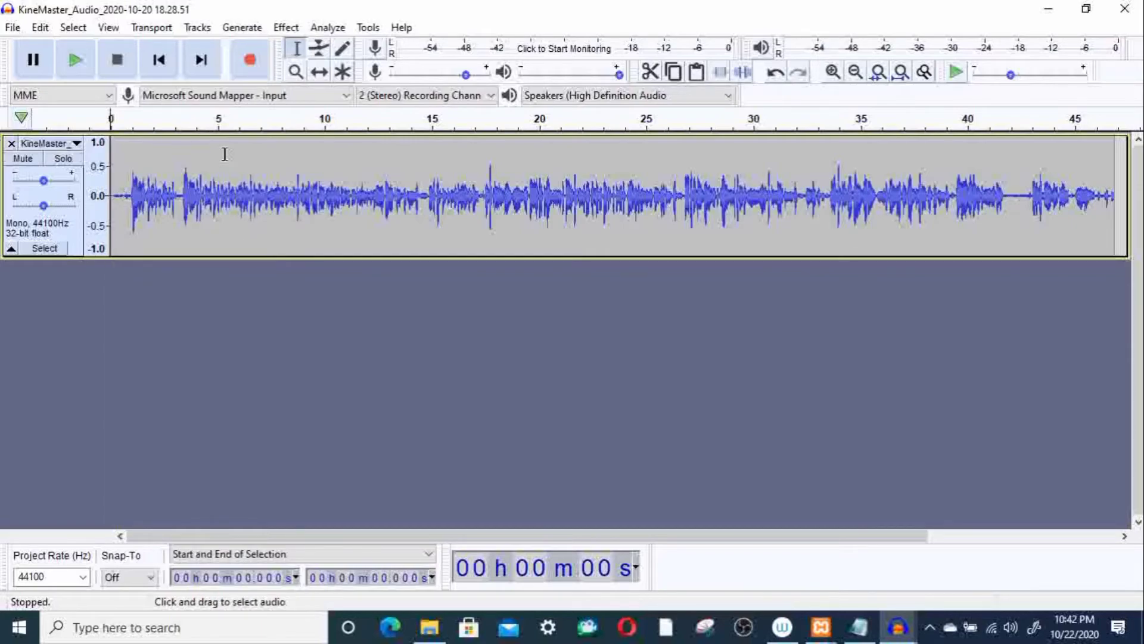
{"action": "left_click", "coordinate": [285, 30]}
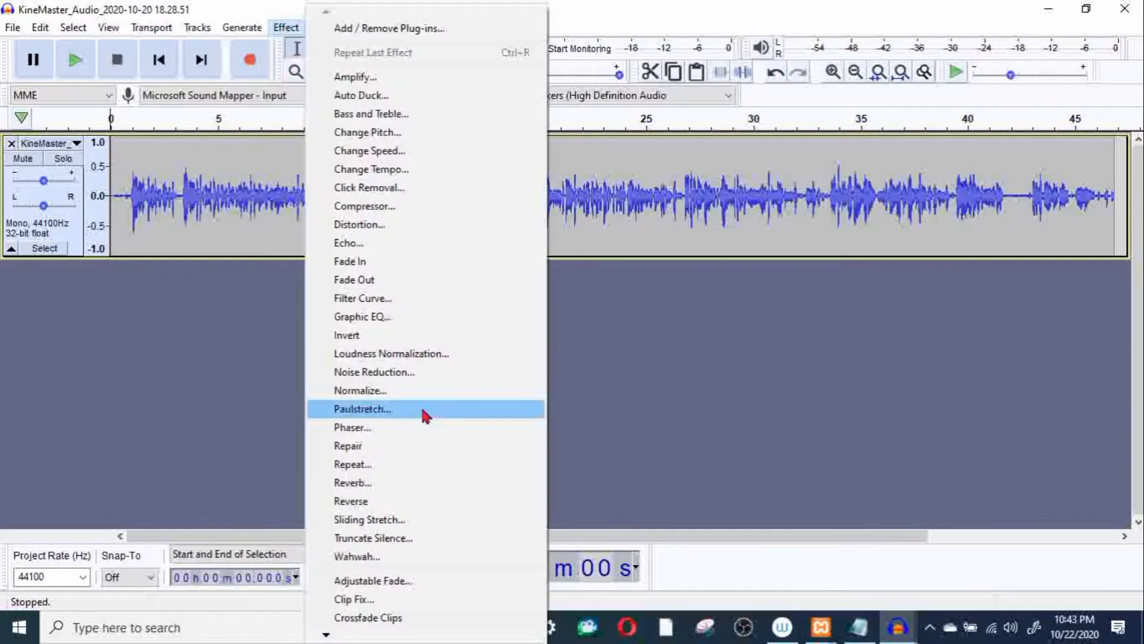
{"action": "left_click", "coordinate": [395, 390]}
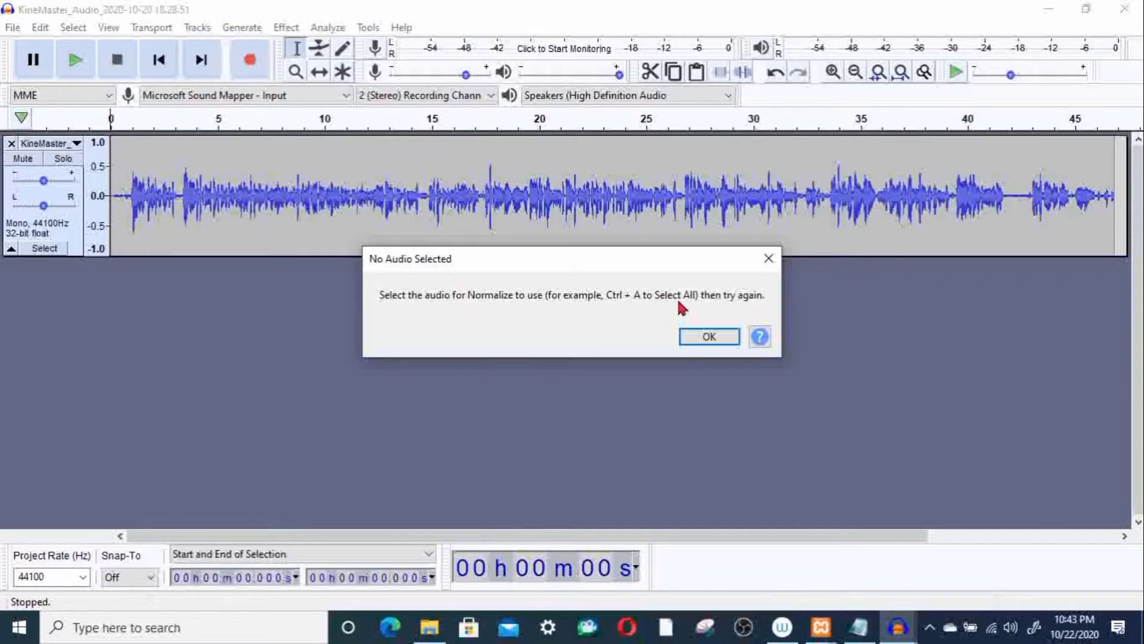
{"action": "left_click", "coordinate": [704, 339]}
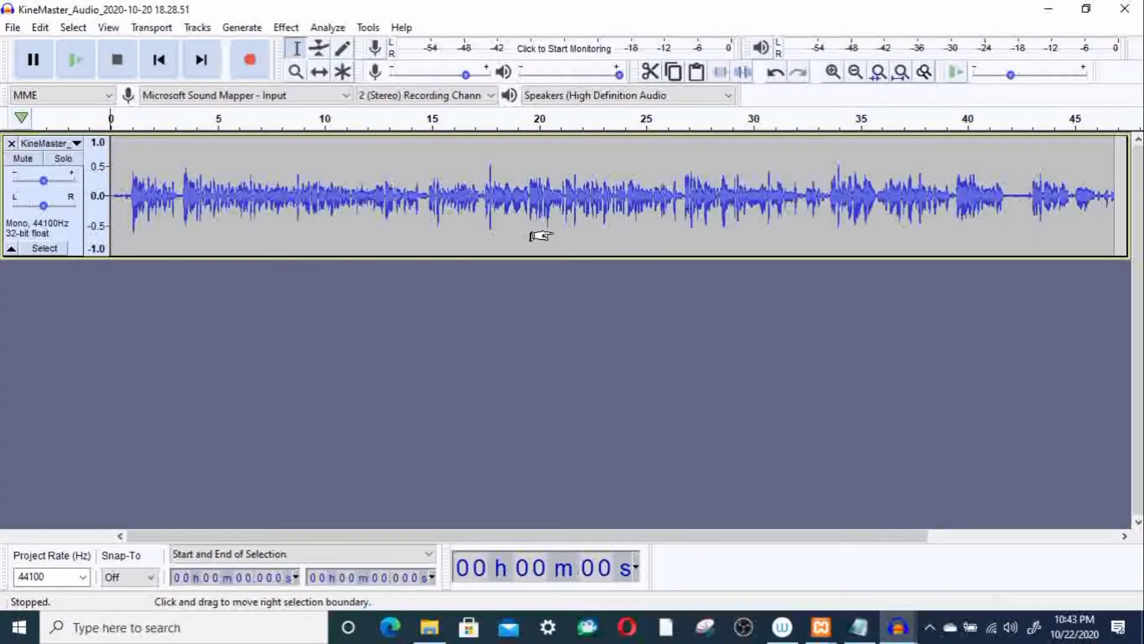
Step: Take a noise profile from the entire track and apply Noise Reduction with 12 dB, sensitivity 6.00 and frequency smoothing of 8 bands
{"action": "key", "text": "ctrl+a"}
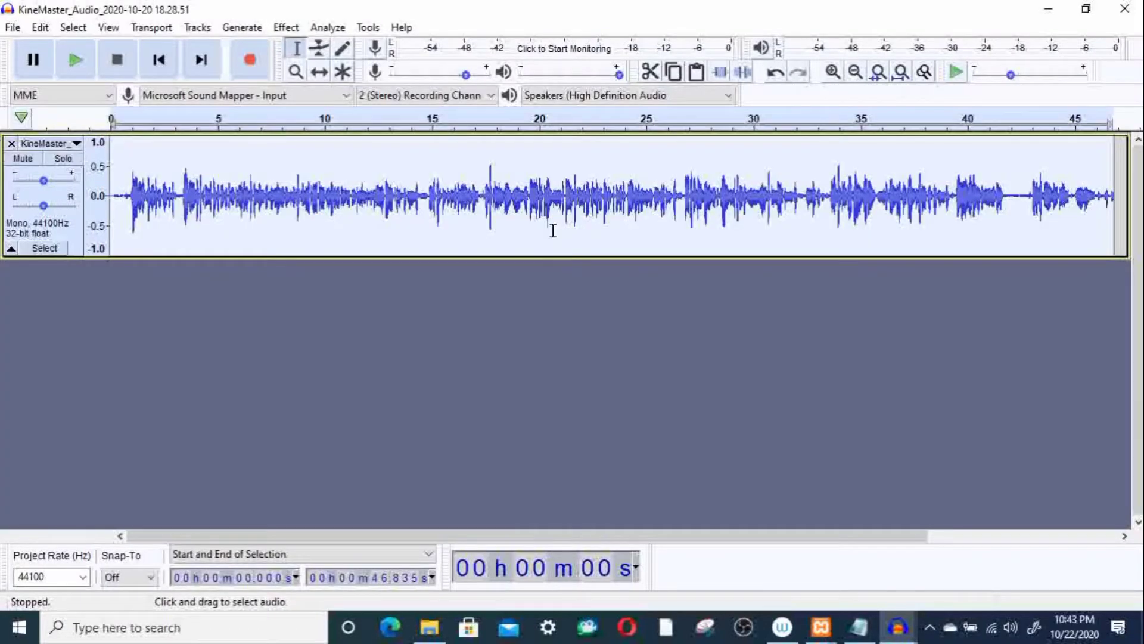
{"action": "left_click", "coordinate": [280, 30]}
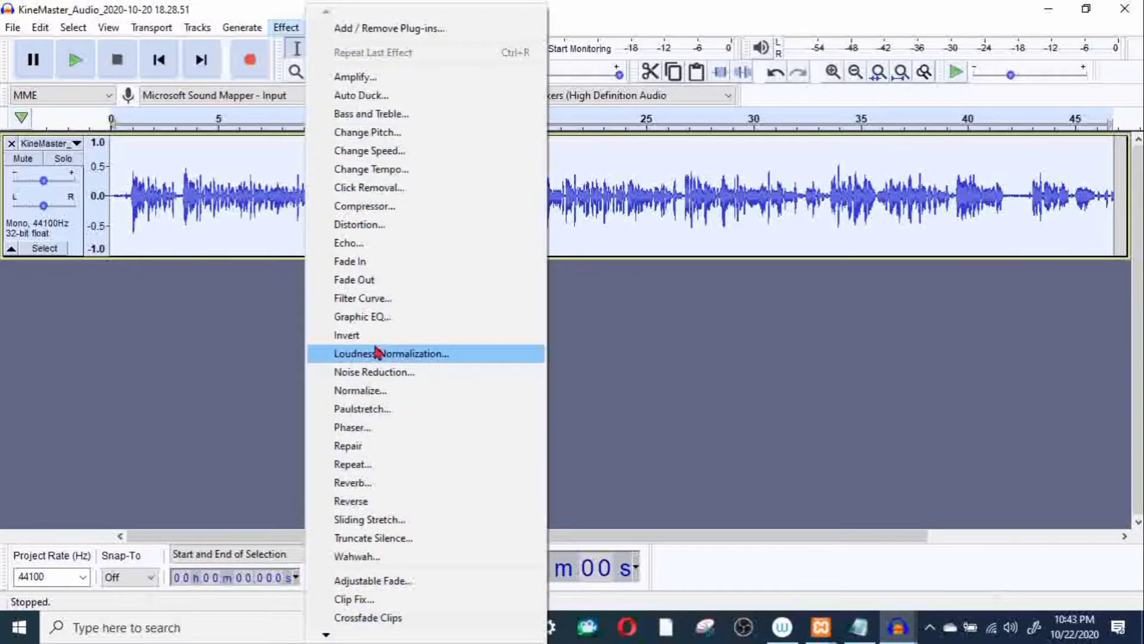
{"action": "left_click", "coordinate": [384, 374]}
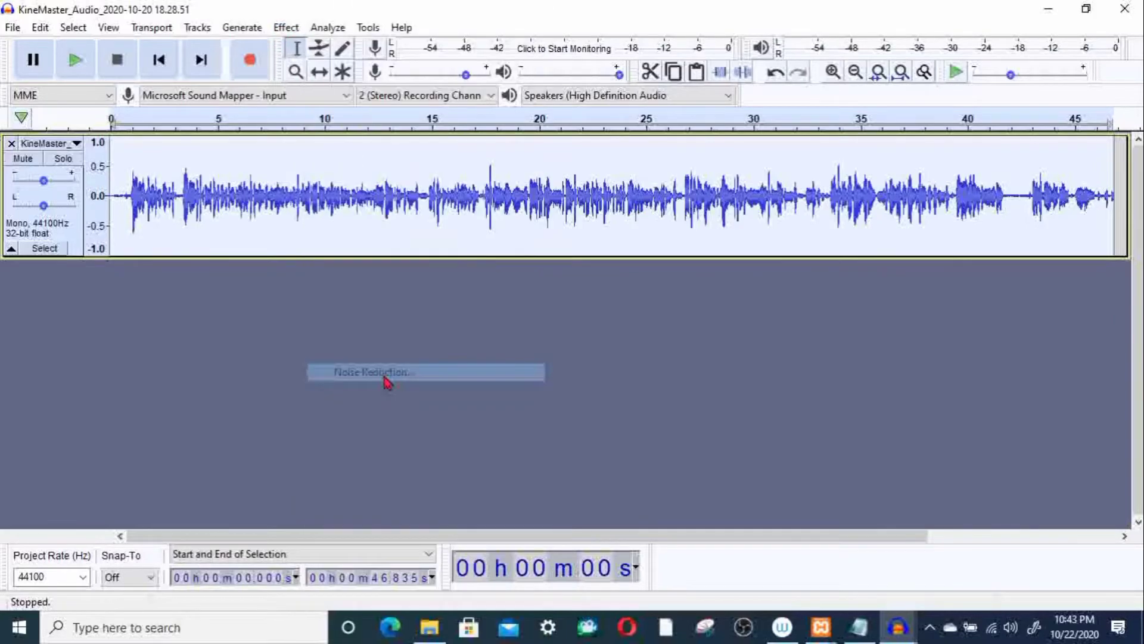
{"action": "left_click", "coordinate": [572, 230]}
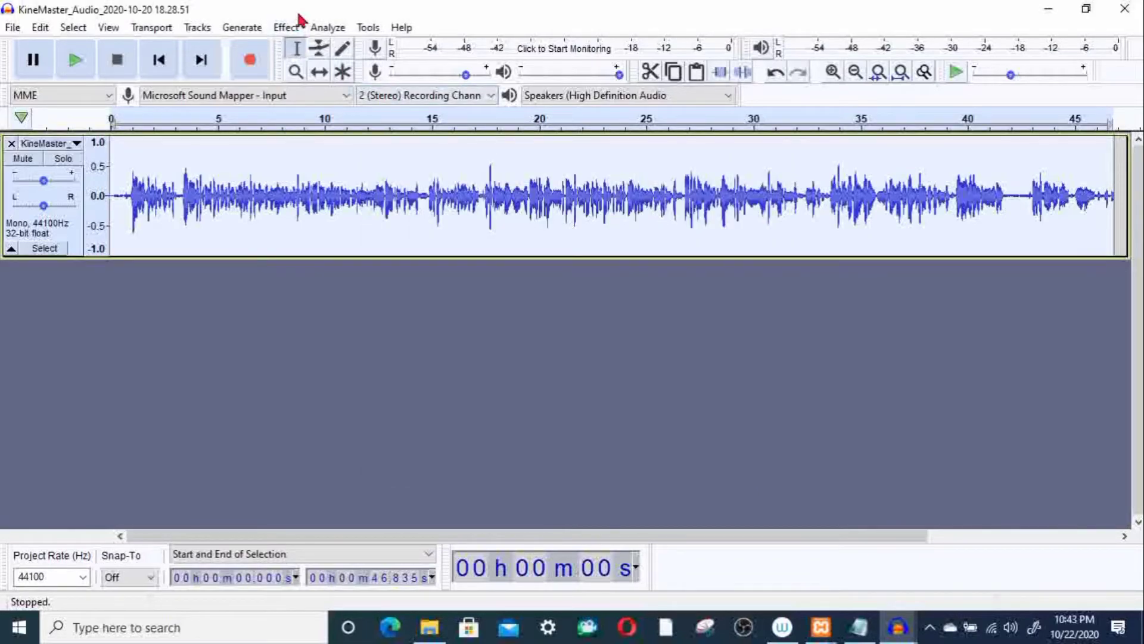
{"action": "left_click", "coordinate": [286, 28]}
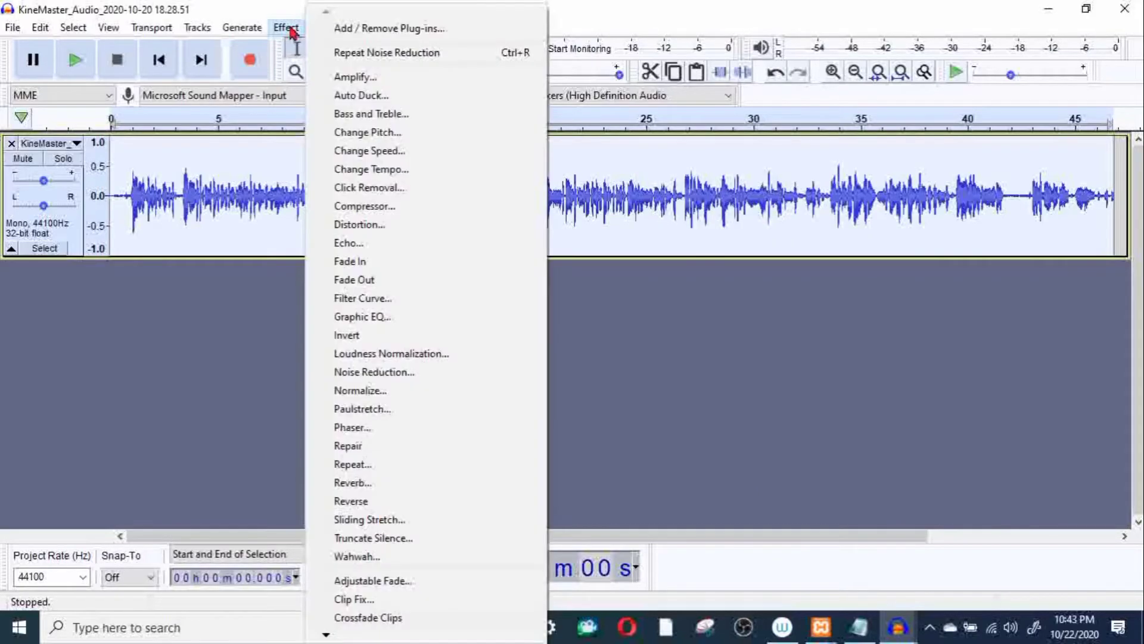
{"action": "left_click", "coordinate": [389, 374]}
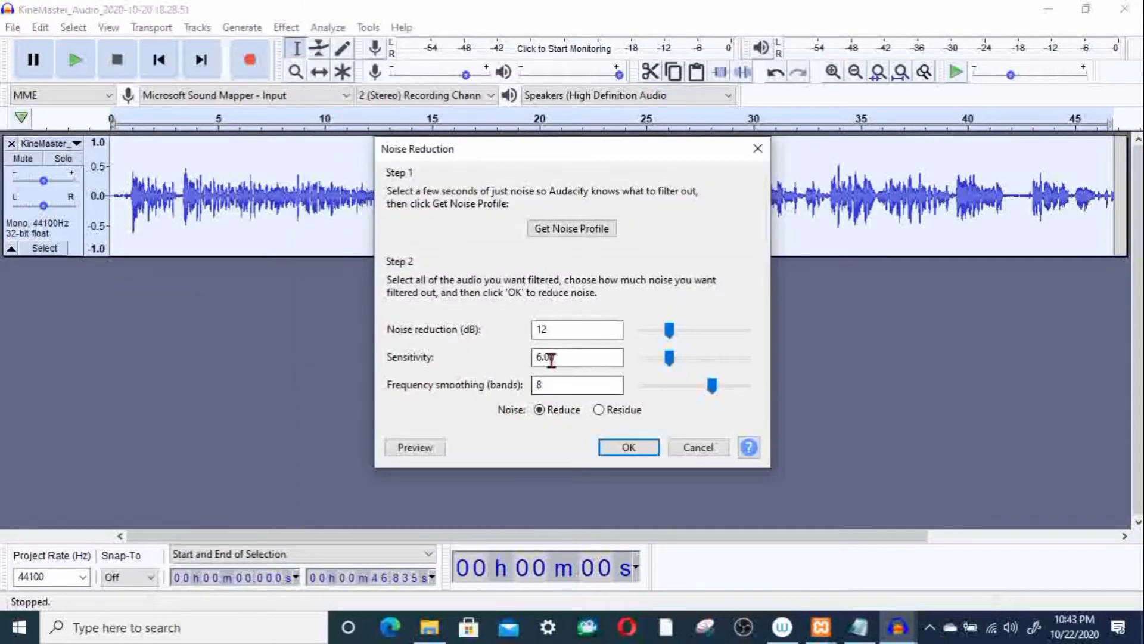
{"action": "left_click", "coordinate": [640, 453]}
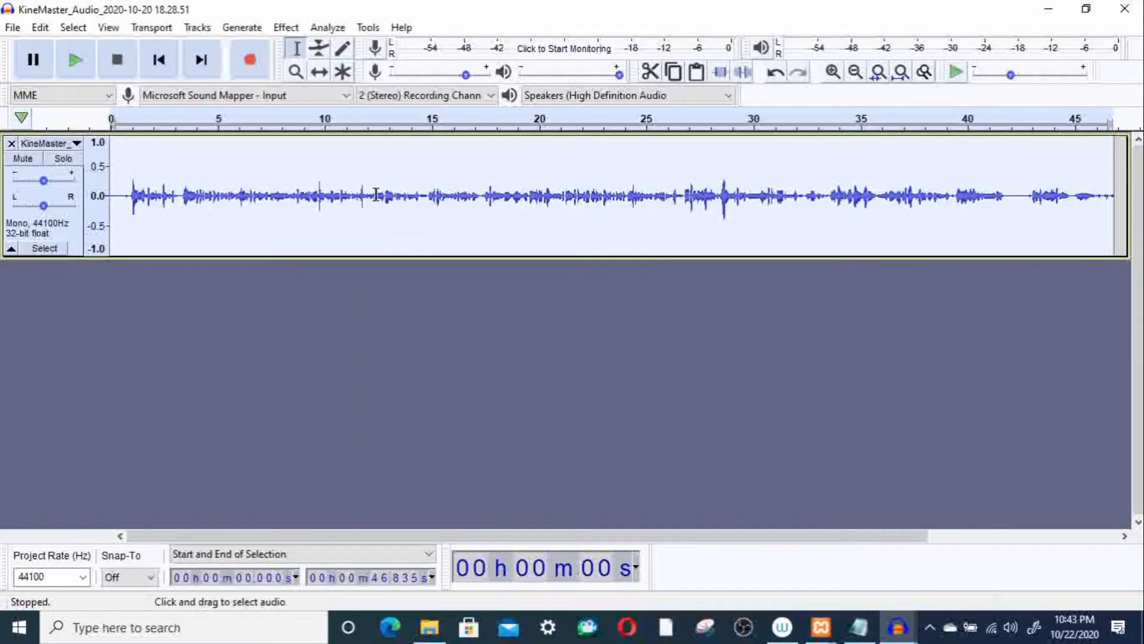
Step: Amplify the whole track by about 8.2 dB with clipping allowed, and play back its opening seconds
{"action": "left_click", "coordinate": [286, 28]}
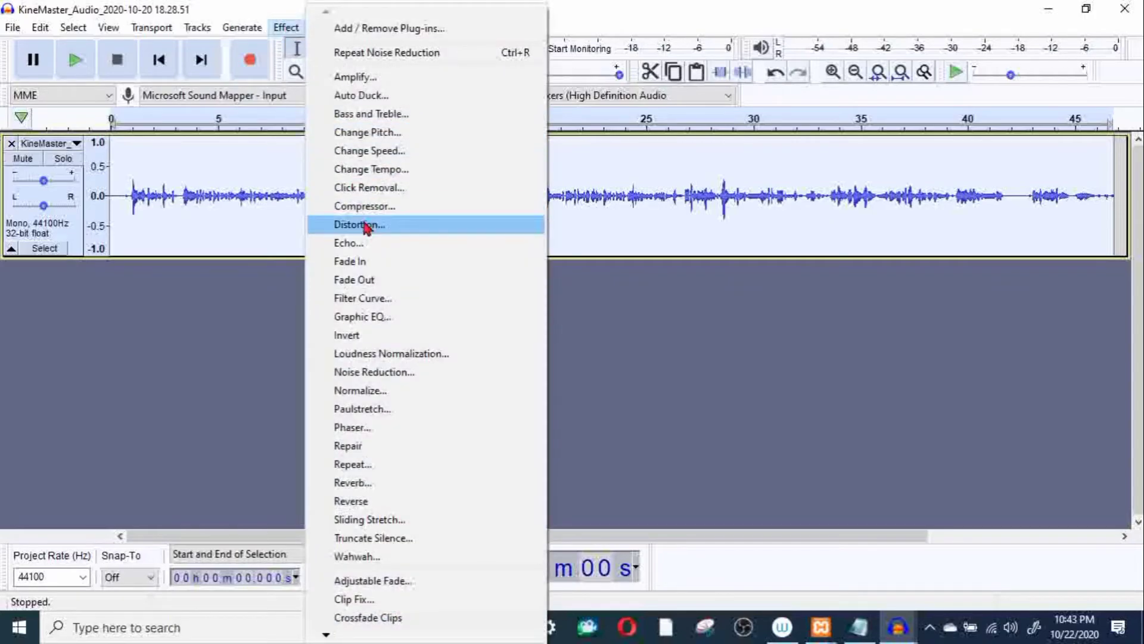
{"action": "left_click", "coordinate": [365, 84]}
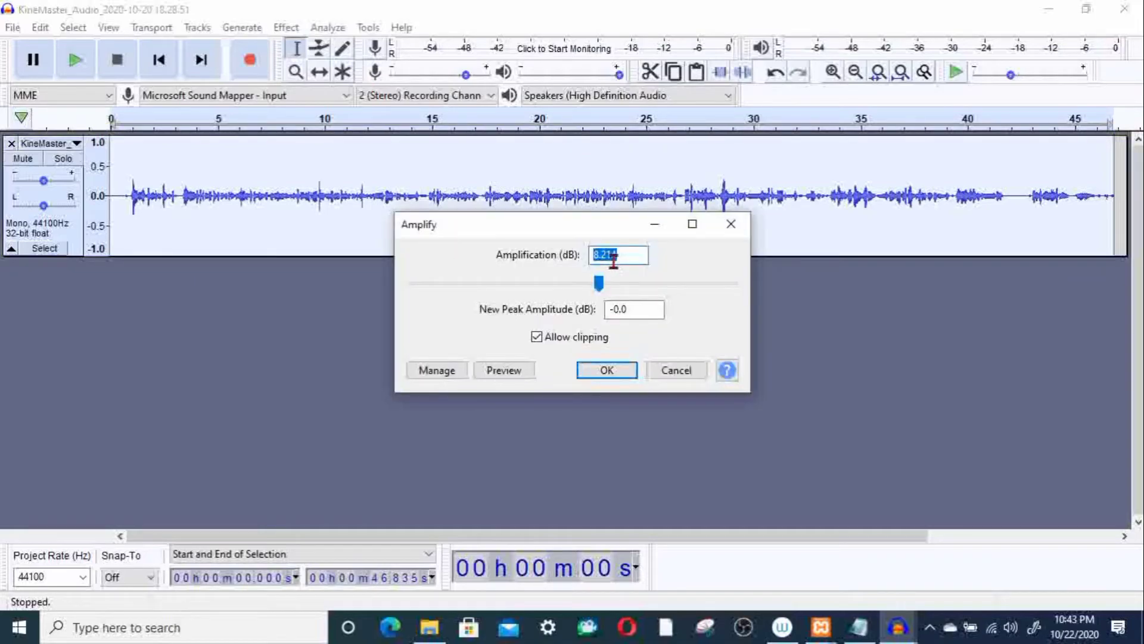
{"action": "left_click", "coordinate": [618, 373]}
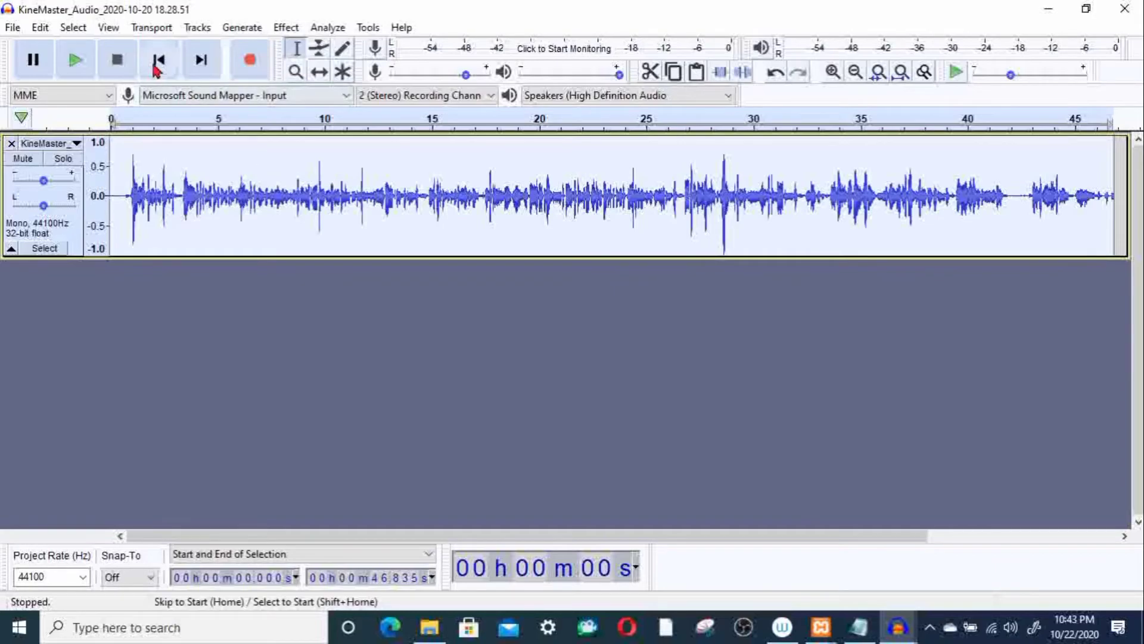
{"action": "left_click", "coordinate": [77, 60]}
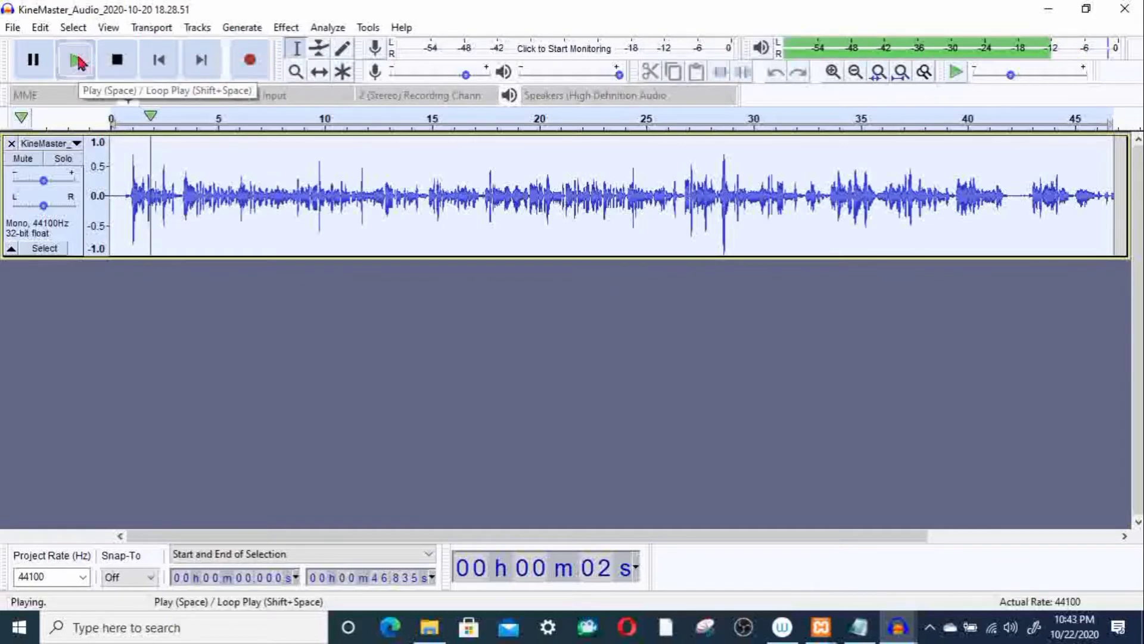
{"action": "key", "text": "space"}
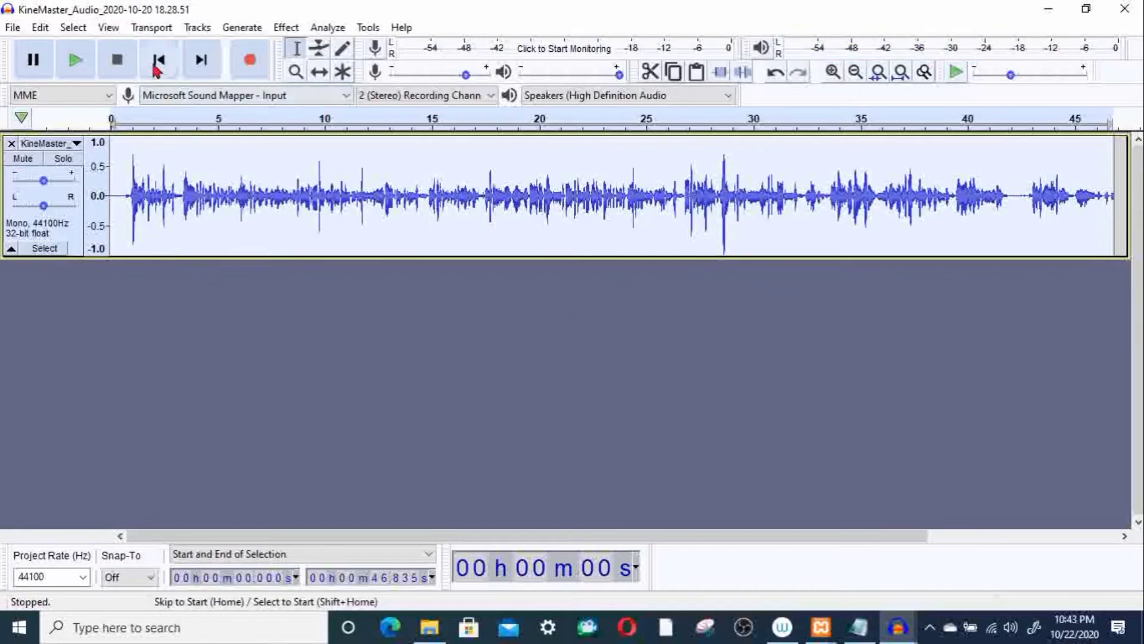
{"action": "left_click", "coordinate": [77, 61]}
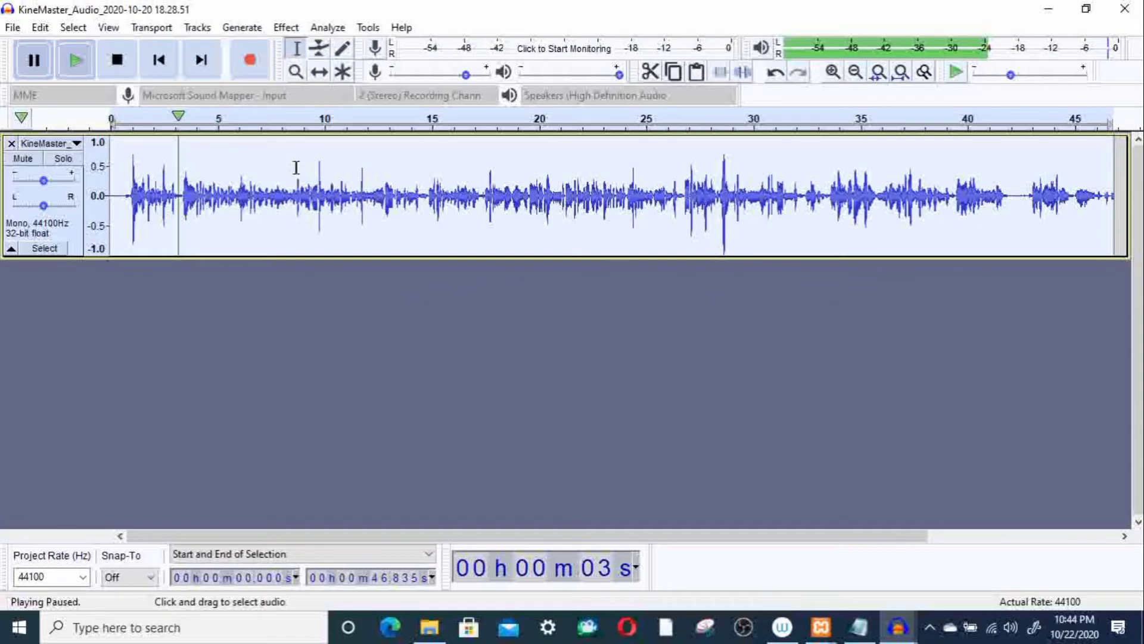
Step: Place the cursor at the end of the track and import "KineMaster_Audio_2020-10-20 18.31.39" from New folder as a second track
{"action": "key", "text": "End"}
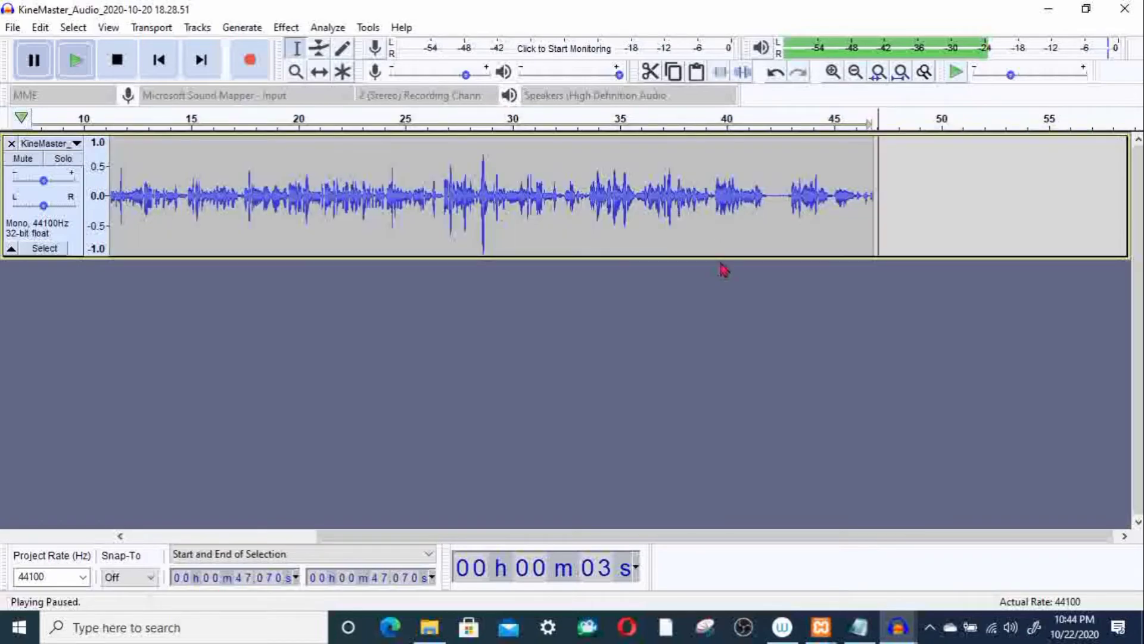
{"action": "left_click", "coordinate": [13, 28]}
{"action": "mouse_move", "coordinate": [104, 156]}
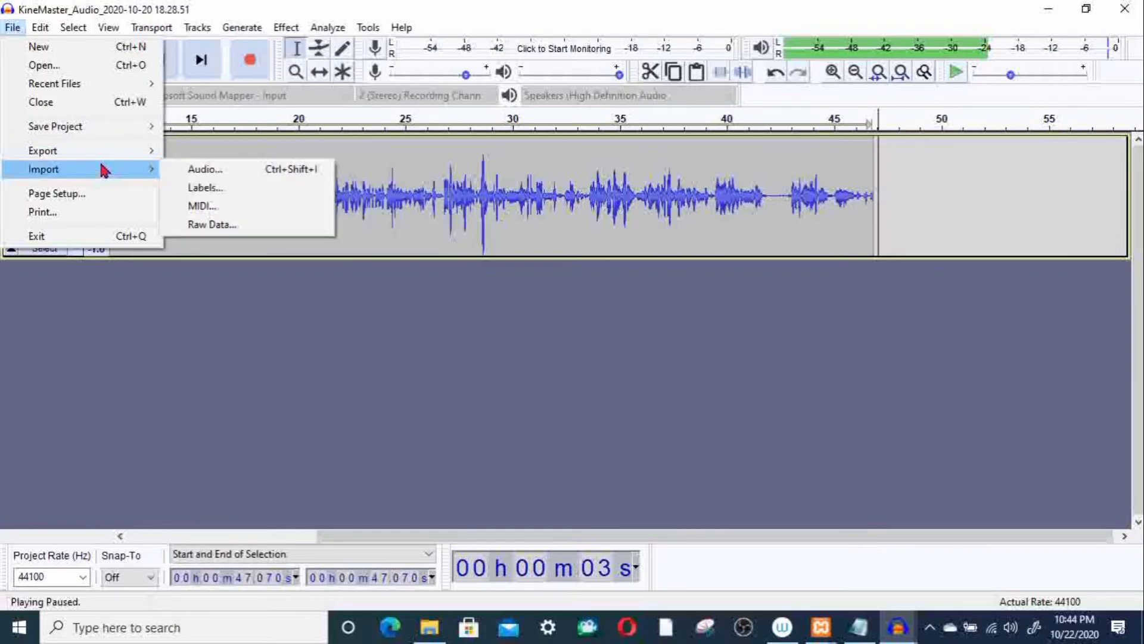
{"action": "left_click", "coordinate": [197, 169]}
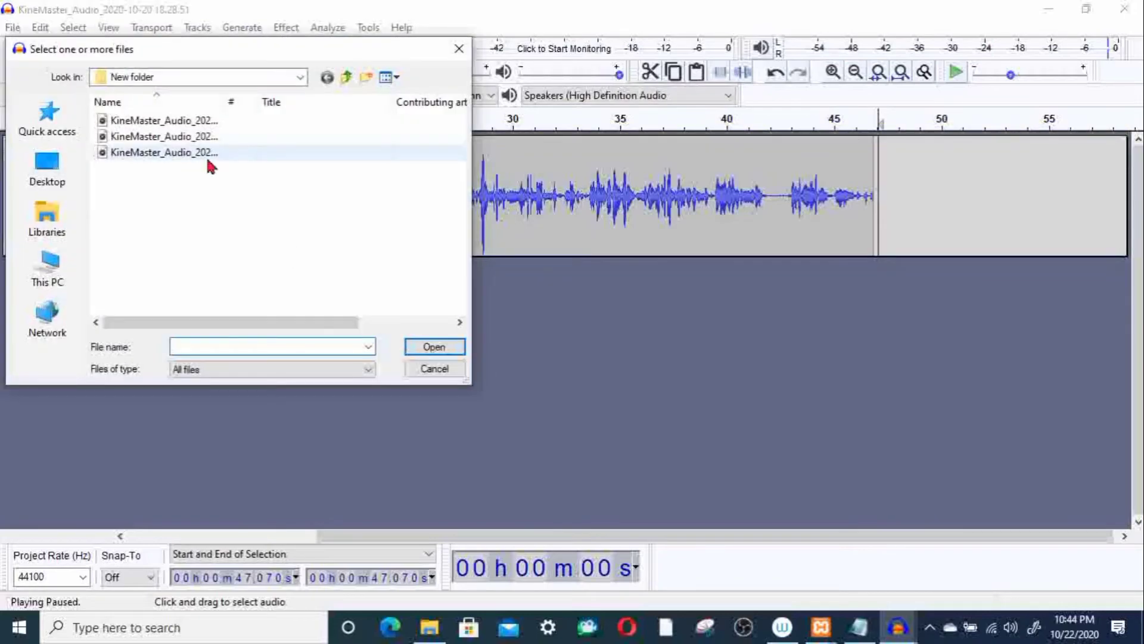
{"action": "left_click", "coordinate": [203, 153]}
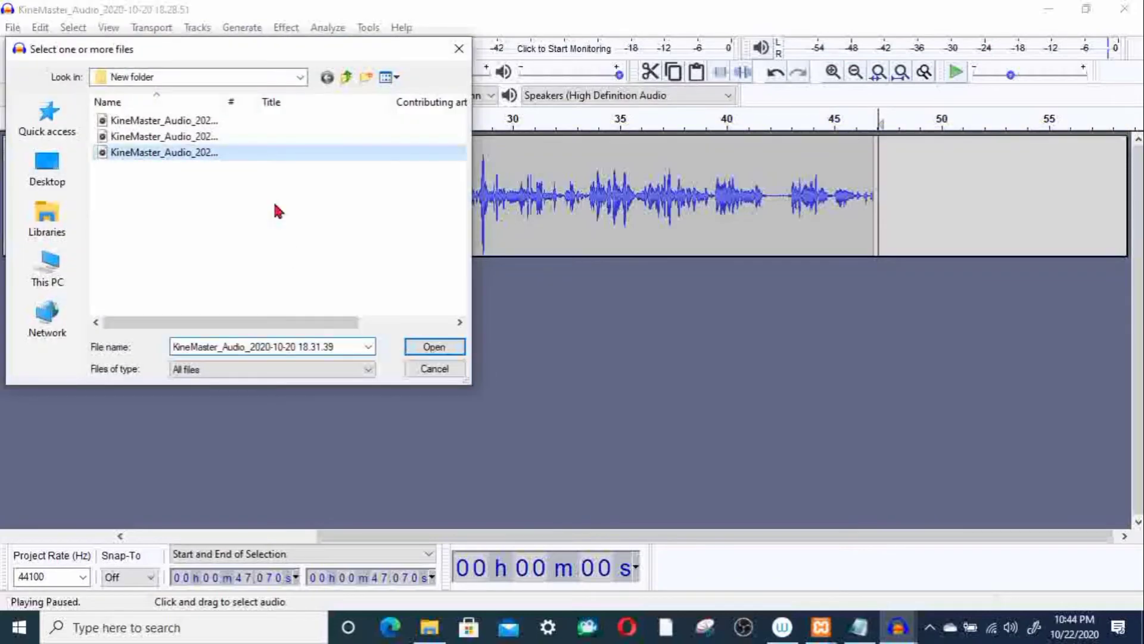
{"action": "left_click", "coordinate": [435, 347]}
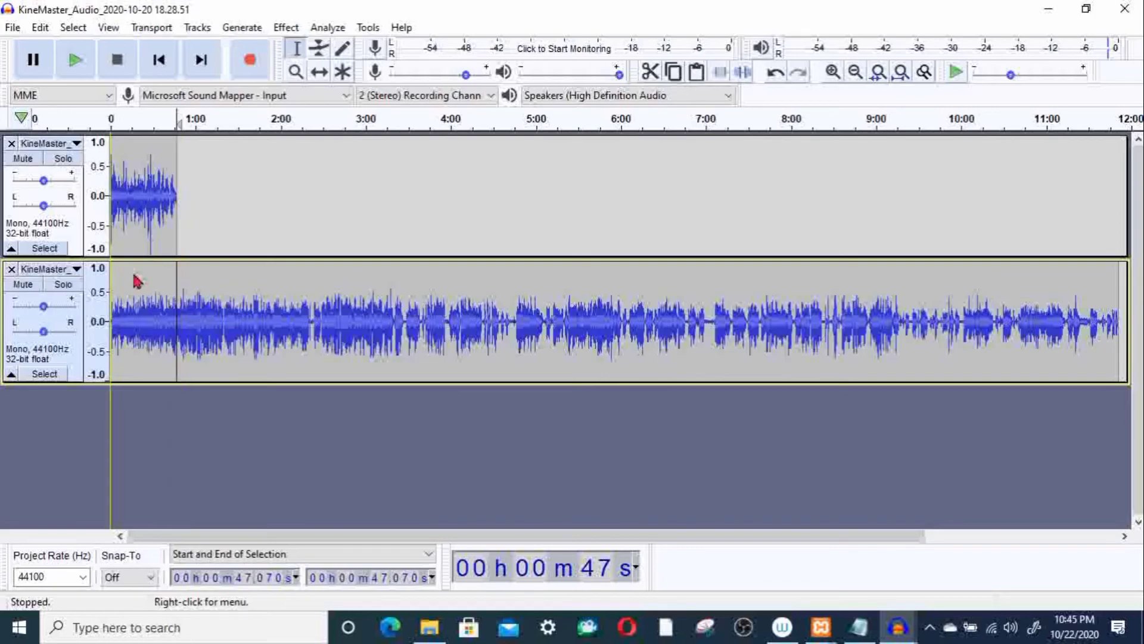
Step: Shift the second track's clip with the Time Shift Tool to start just after the first clip ends, and start playback
{"action": "left_click", "coordinate": [321, 74]}
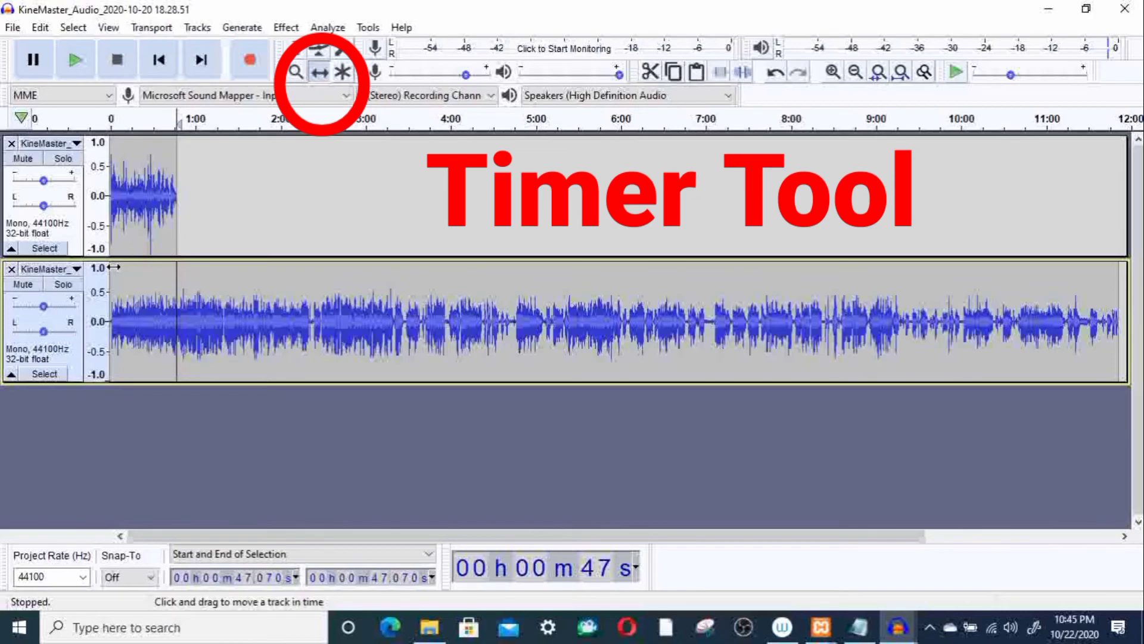
{"action": "left_click_drag", "start_coordinate": [113, 268], "coordinate": [184, 274]}
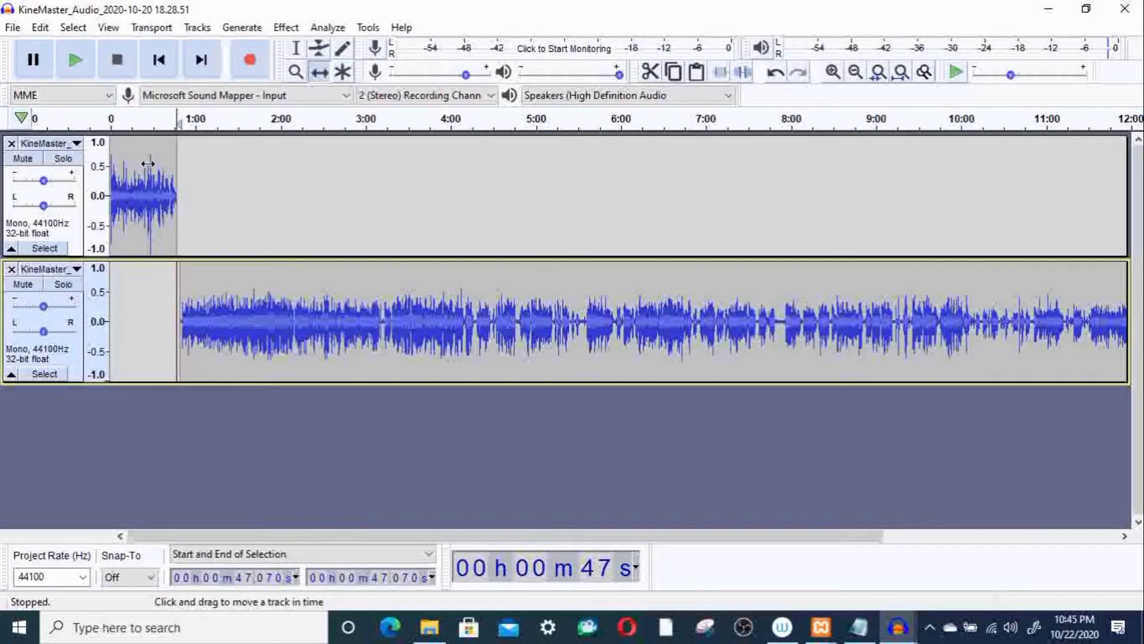
{"action": "left_click", "coordinate": [130, 155]}
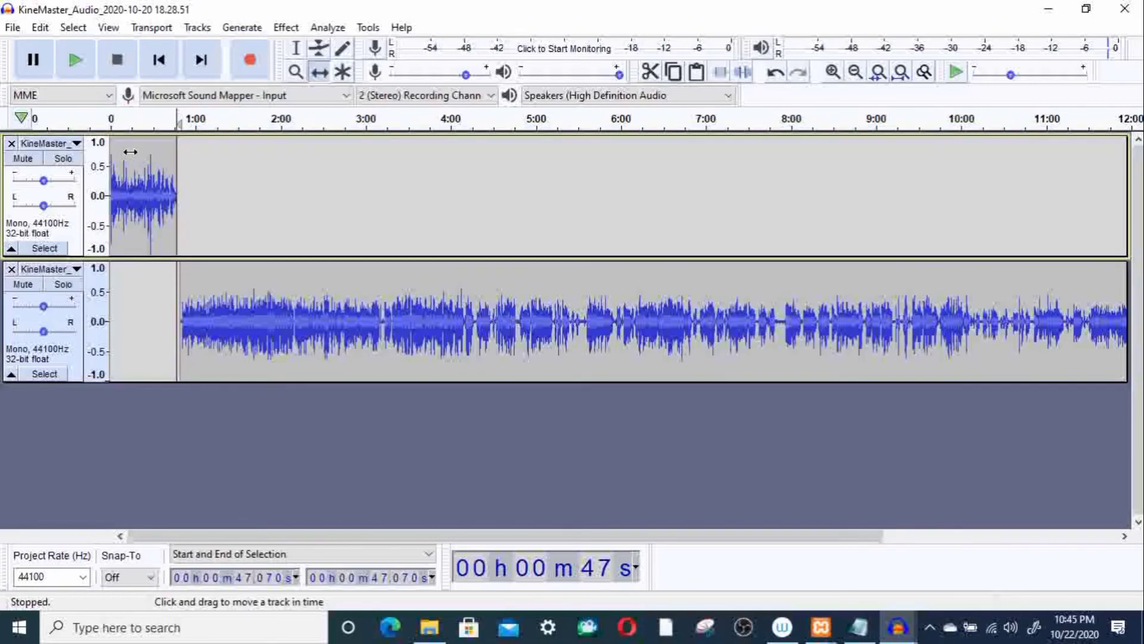
{"action": "left_click", "coordinate": [73, 58]}
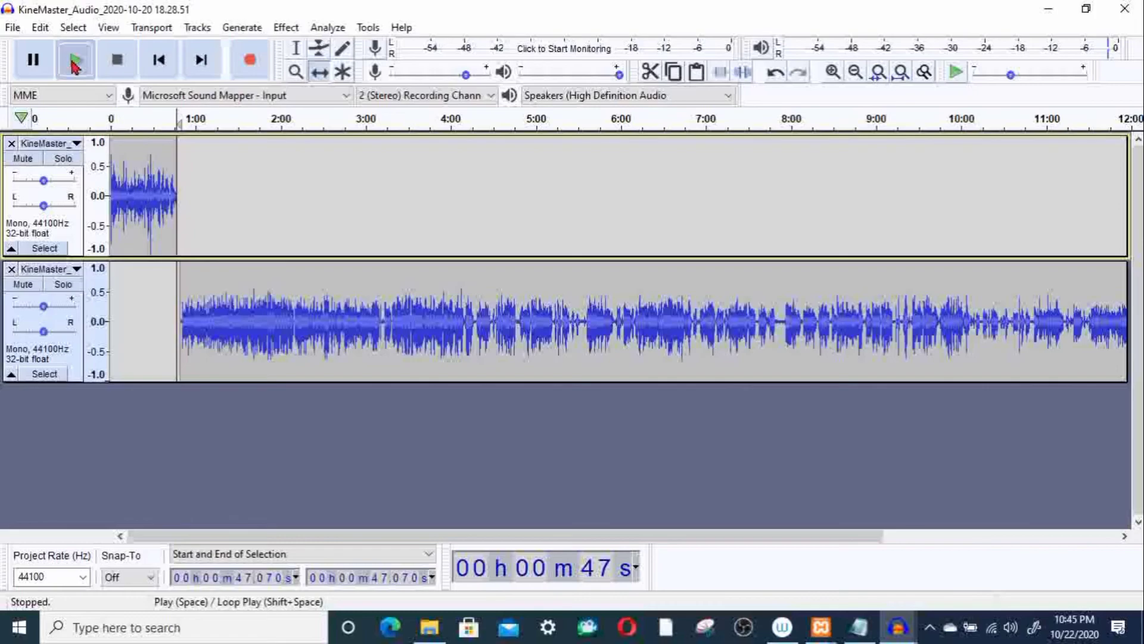